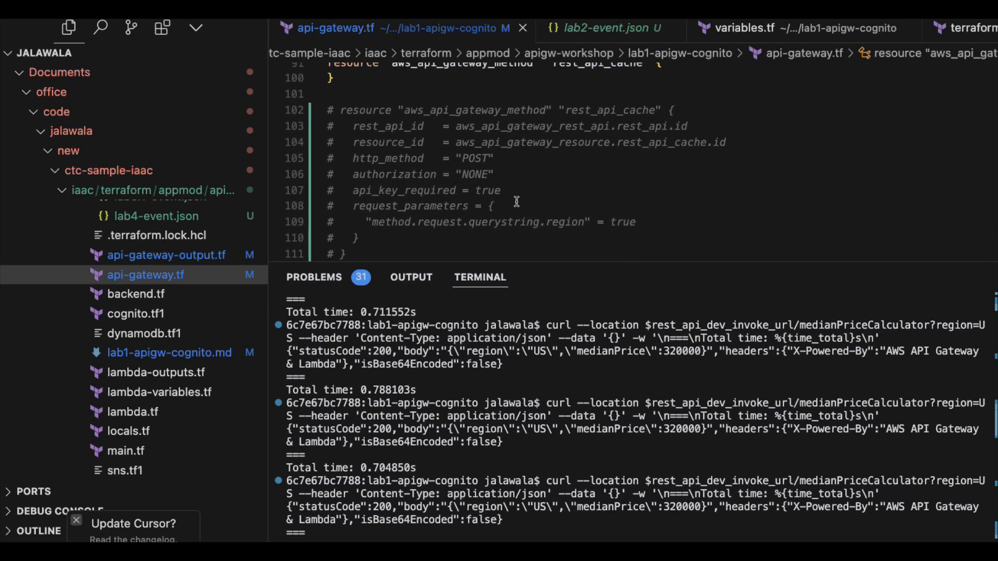
# Examine the rest_api_cache method resource in api-gateway.tf, including its api_key_required setting and region query string parameter
pyautogui.scroll(-2, 516, 202)
pyautogui.scroll(10, 516, 201)
pyautogui.scroll(1, 516, 202)
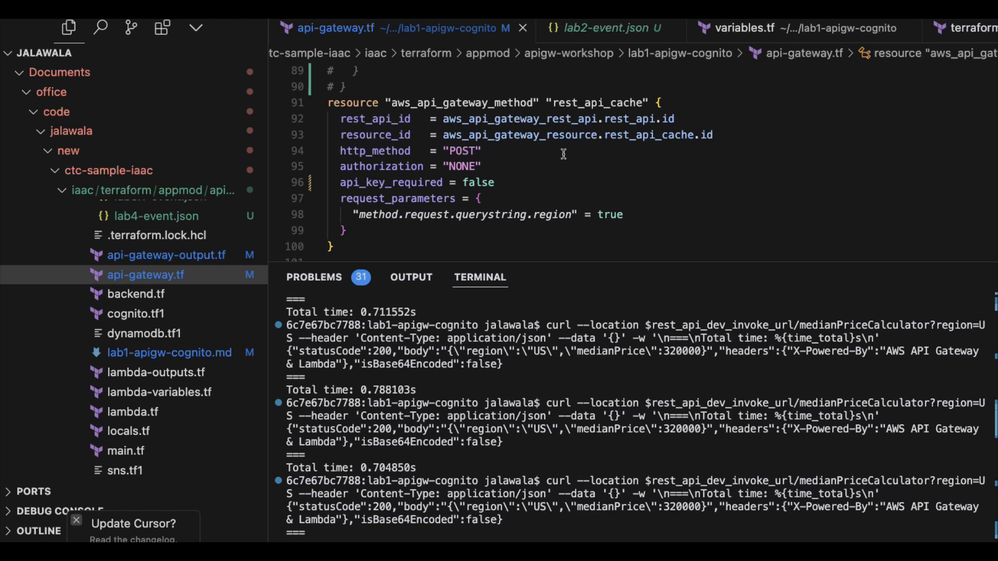
pyautogui.click(372, 183)
pyautogui.doubleClick(372, 182)
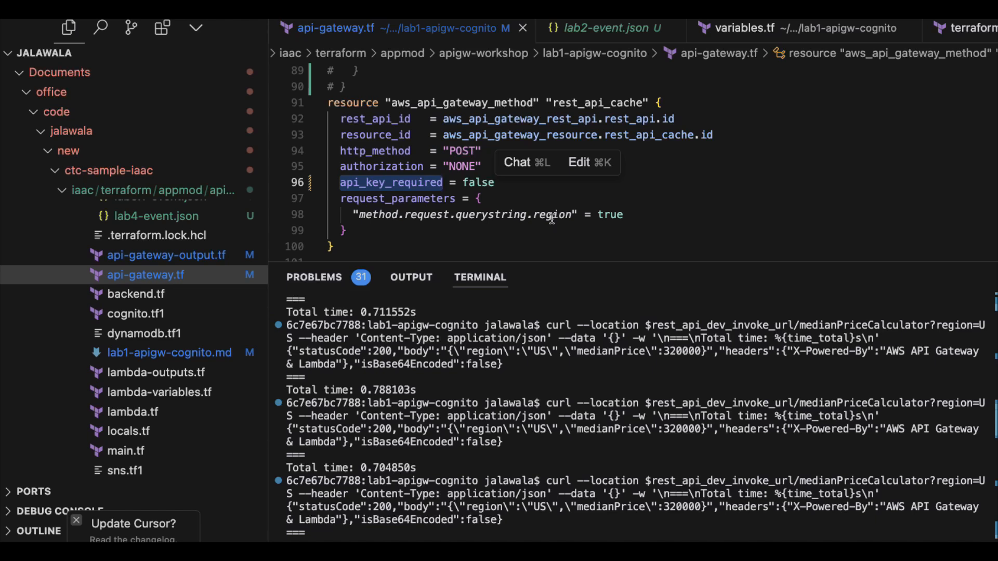
pyautogui.click(630, 191)
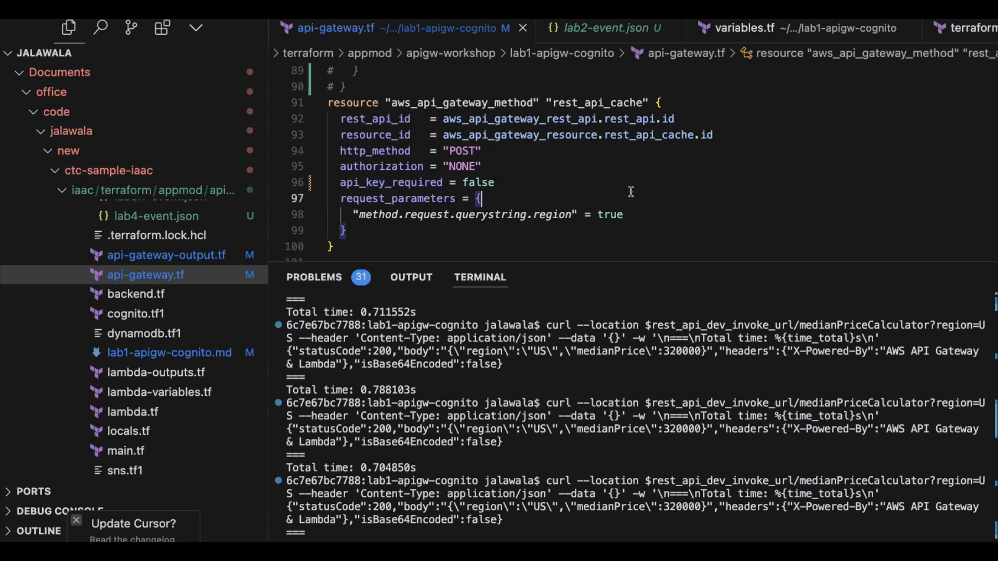
# Review the rest_api_cache integration resource in api-gateway.tf, including its Lambda URI, passthrough behavior and application/json request template
pyautogui.scroll(-5, 630, 191)
pyautogui.scroll(-3, 630, 191)
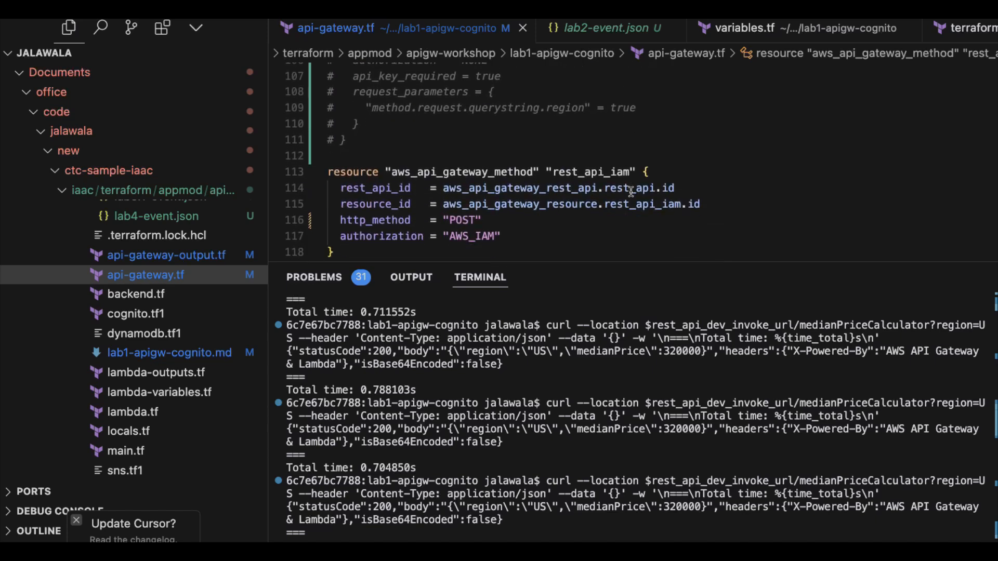
pyautogui.scroll(-8, 630, 191)
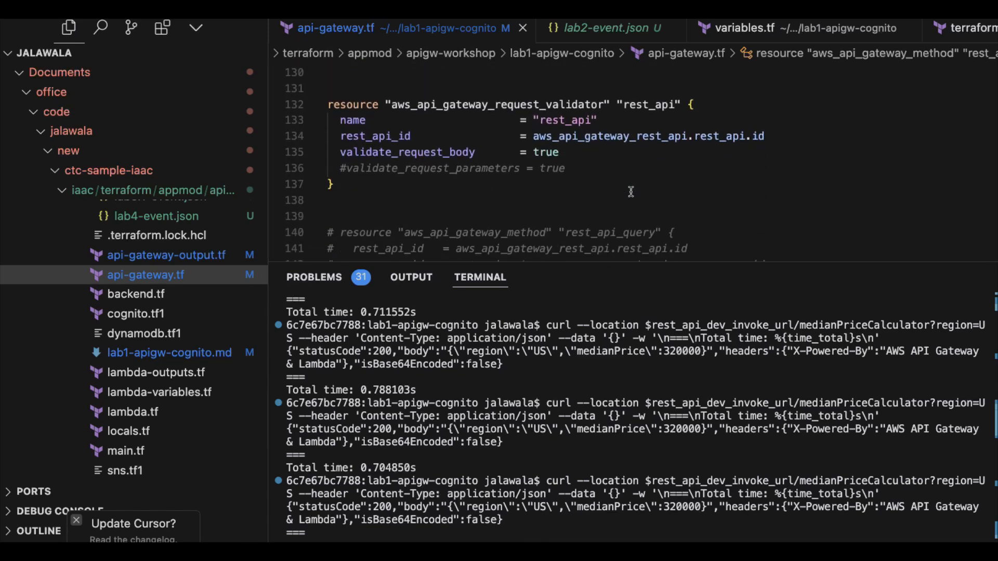
pyautogui.scroll(-1, 630, 191)
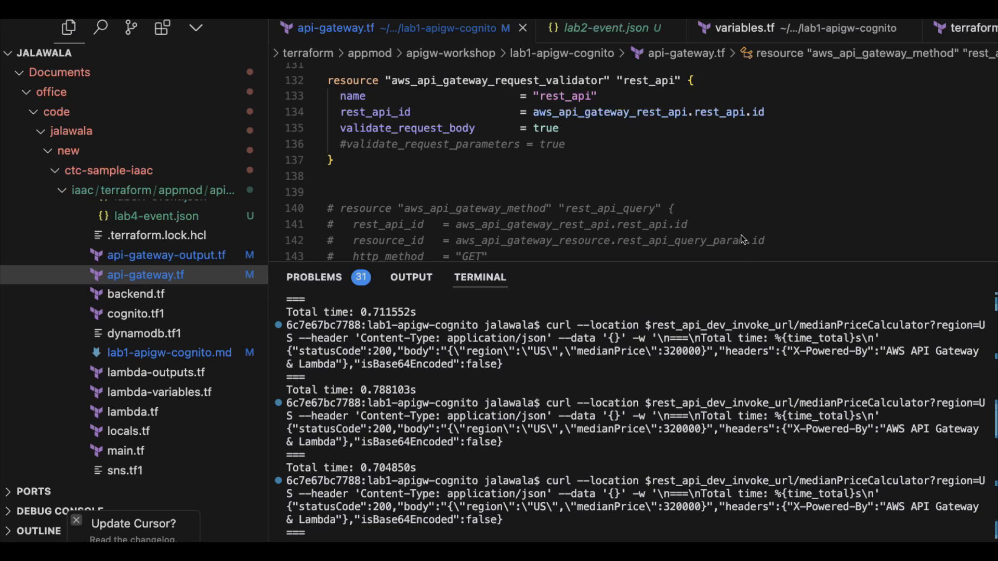
pyautogui.scroll(-7, 740, 234)
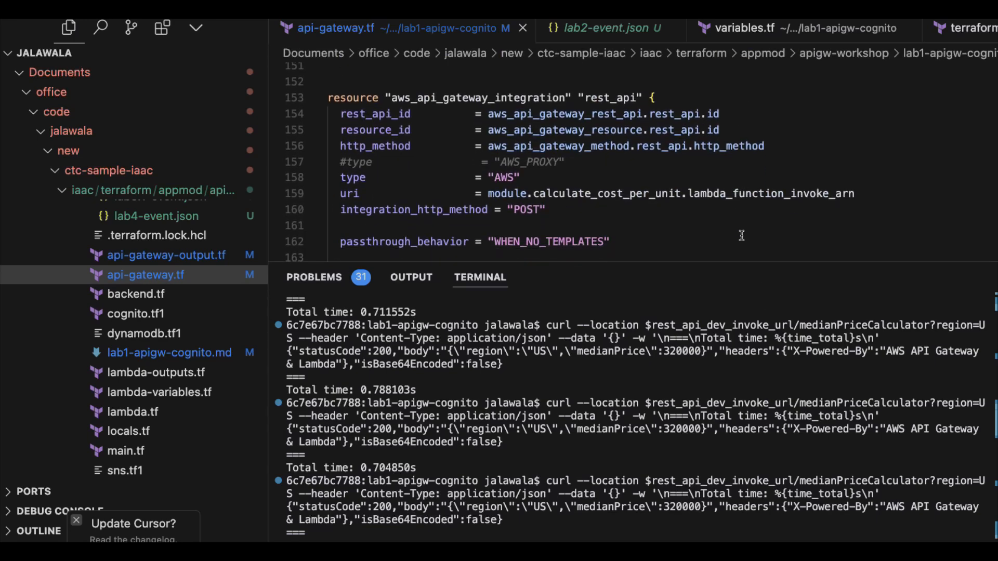
pyautogui.scroll(-14, 742, 235)
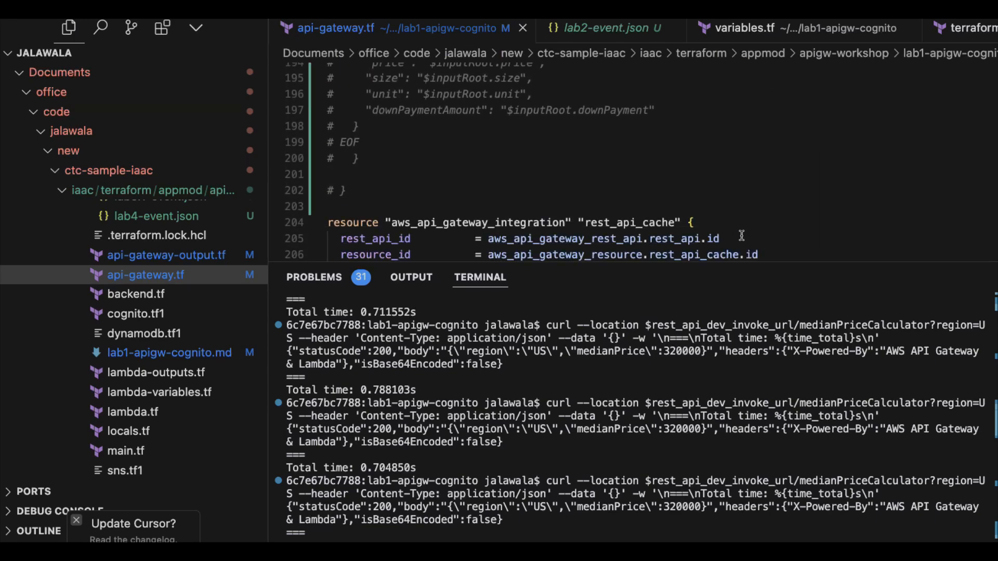
pyautogui.scroll(-3, 741, 235)
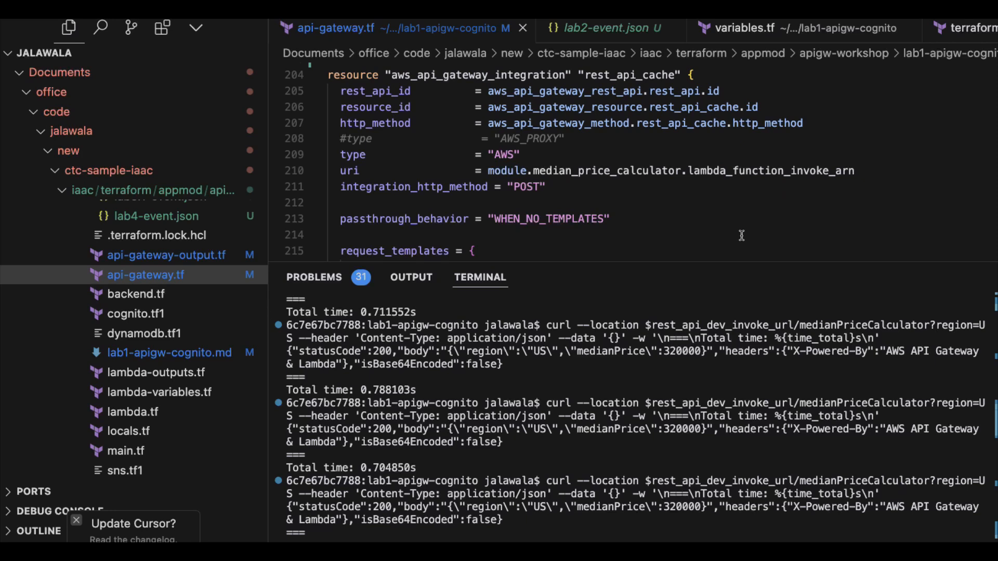
pyautogui.scroll(-2, 741, 236)
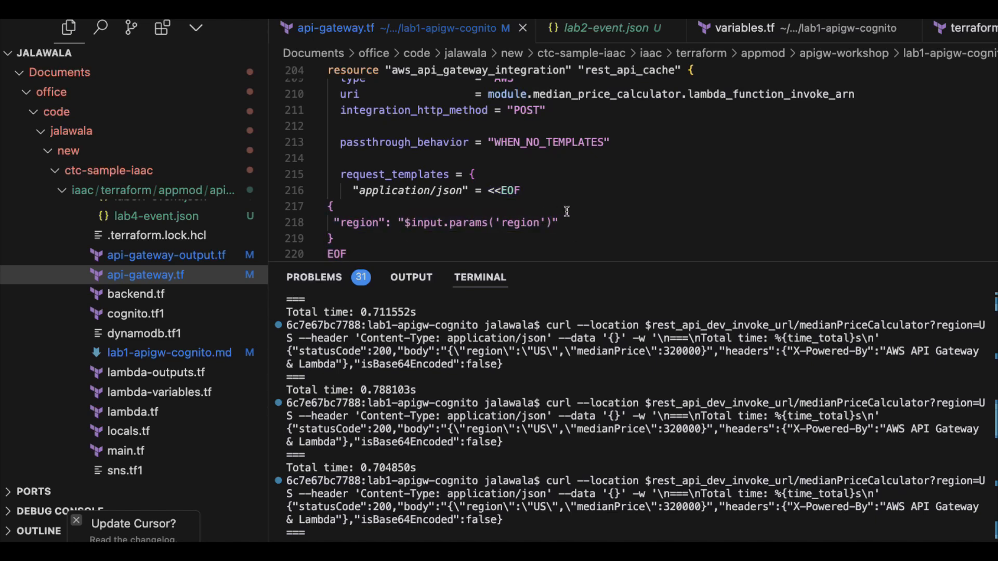
pyautogui.scroll(1, 566, 211)
pyautogui.scroll(-1, 567, 211)
pyautogui.scroll(2, 566, 211)
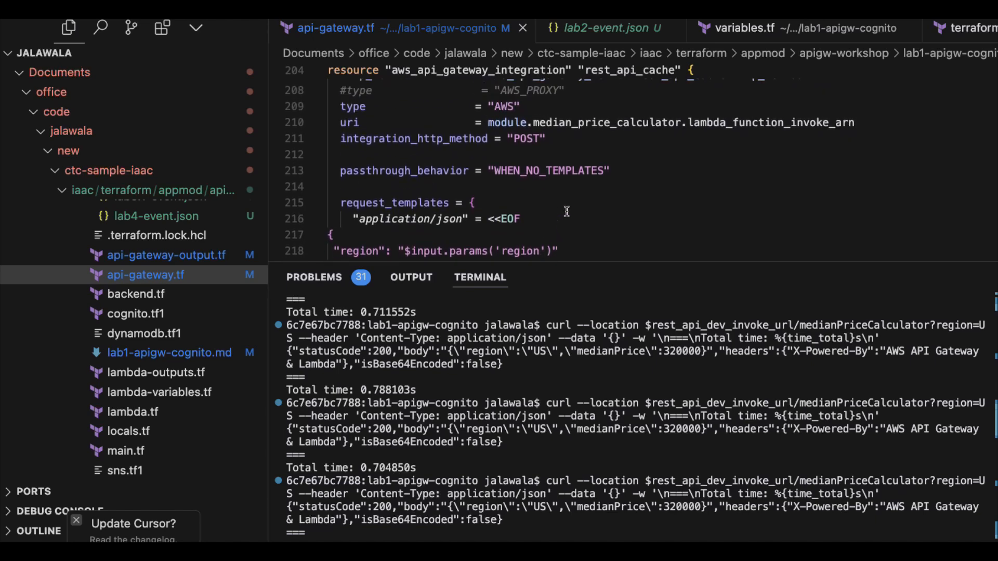
pyautogui.scroll(2, 567, 211)
# Examine the rest_api_cache integration response and method response resources, including their response template and response model
pyautogui.scroll(-6, 566, 211)
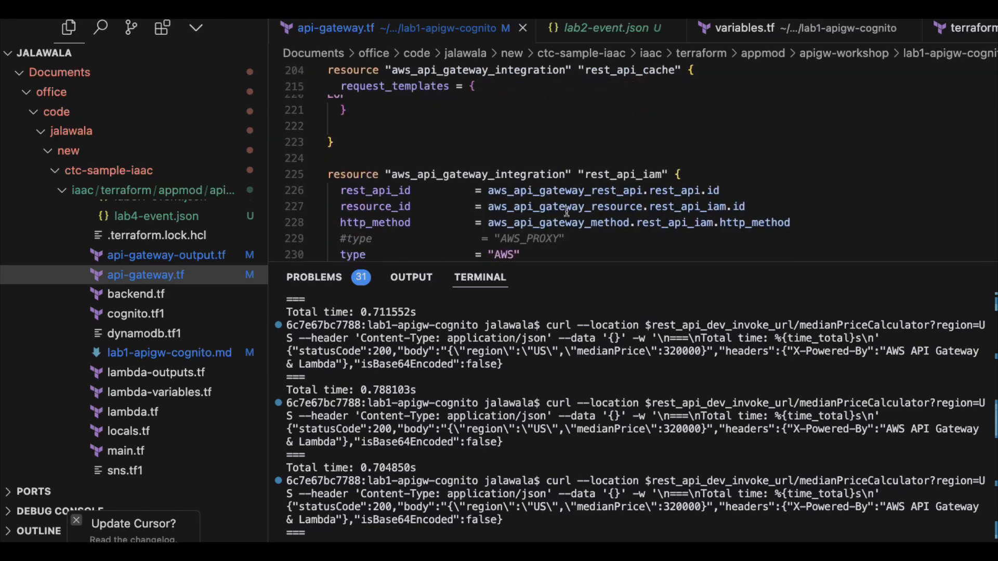
pyautogui.scroll(-9, 566, 211)
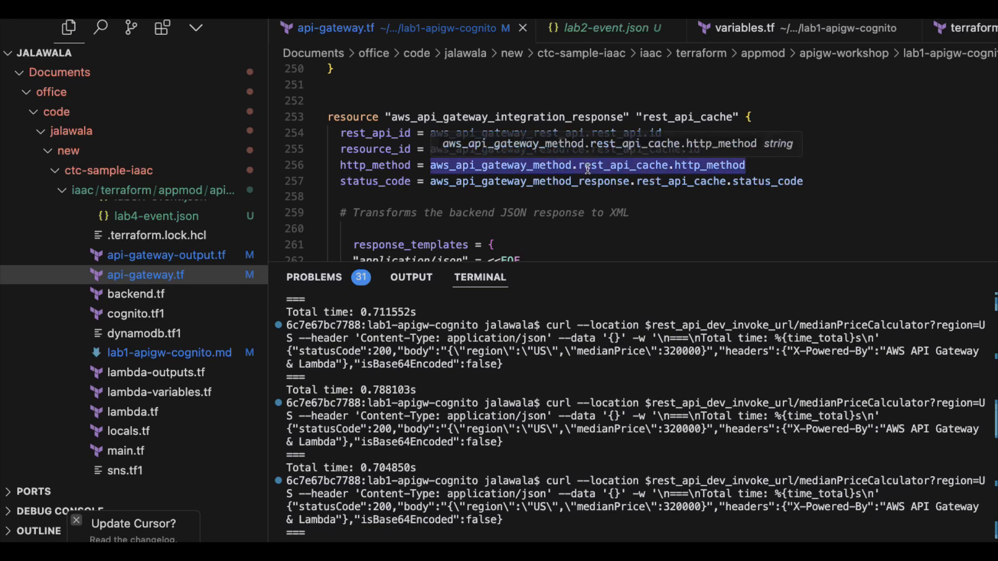
pyautogui.scroll(-2, 587, 169)
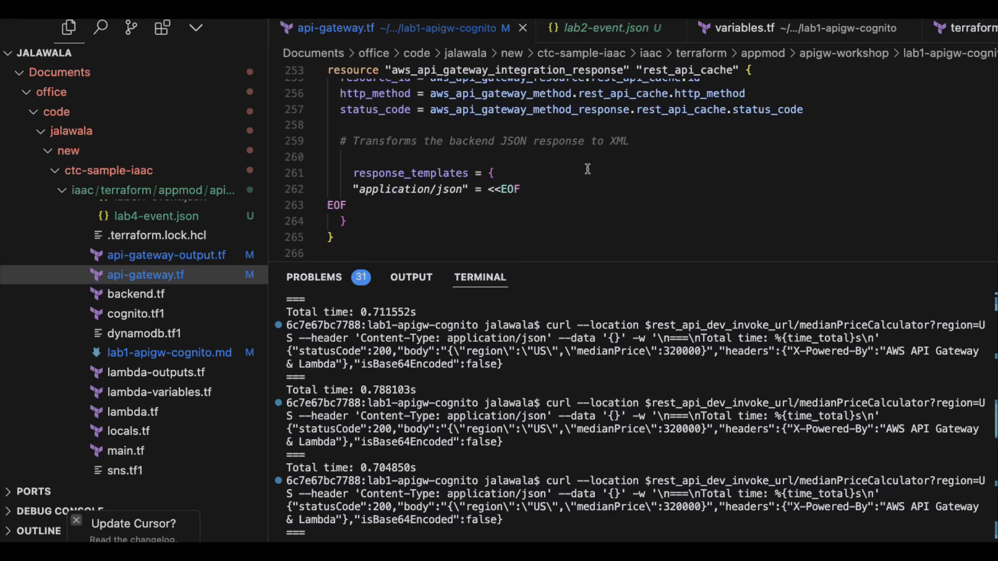
pyautogui.scroll(-4, 587, 169)
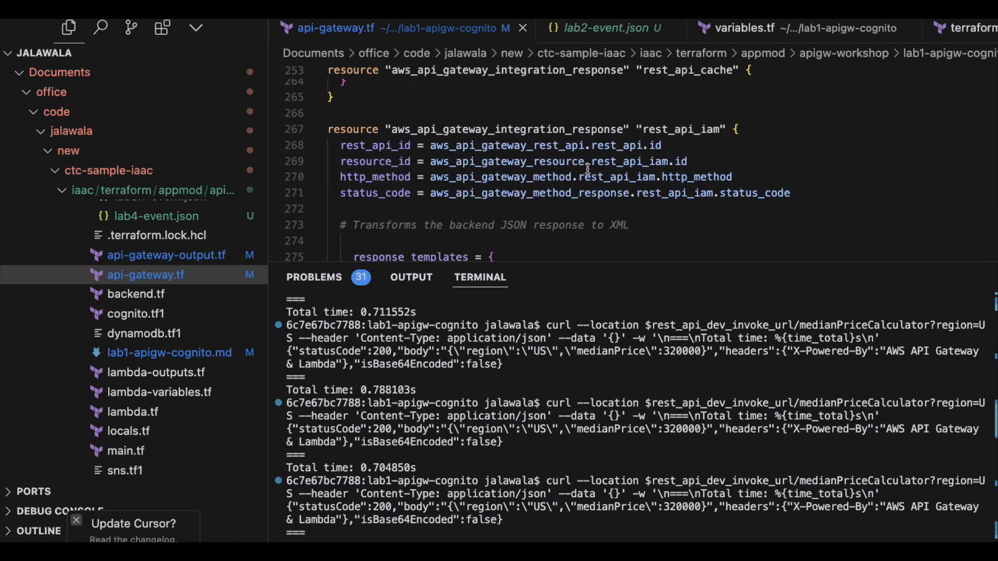
pyautogui.scroll(-8, 587, 169)
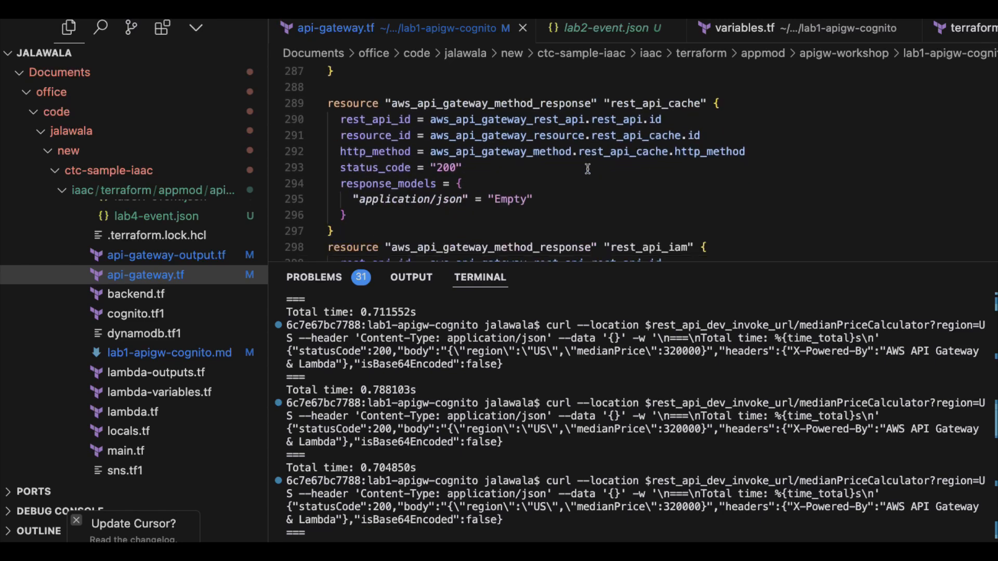
pyautogui.scroll(-1, 587, 168)
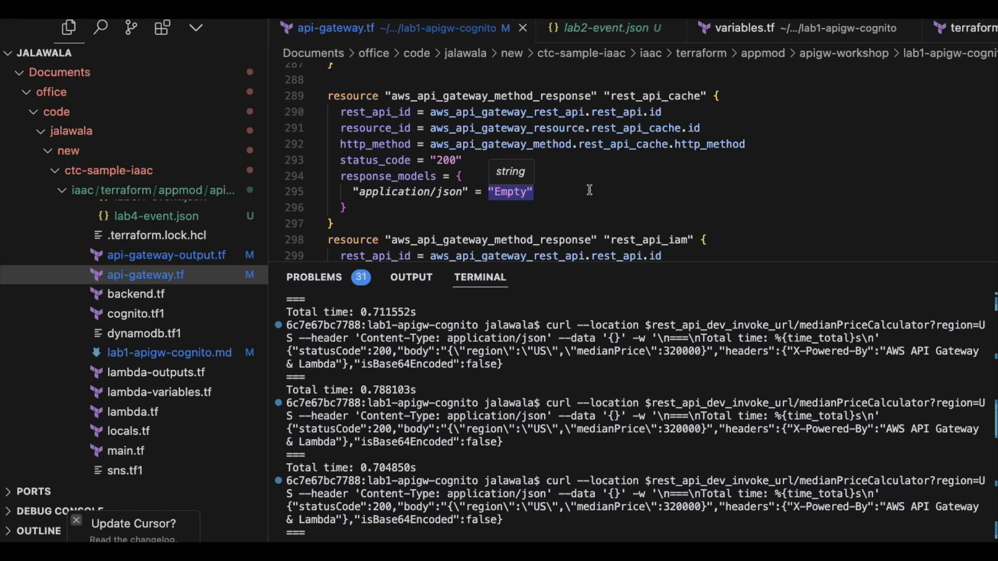
pyautogui.scroll(-5, 591, 190)
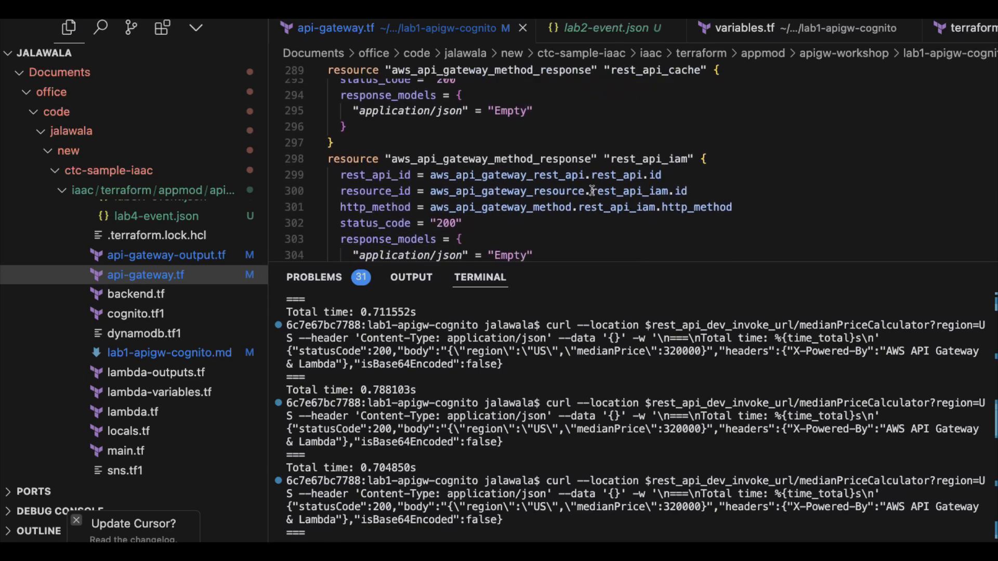
# Check the cache cluster settings in the rest_api stage resource and the redeployment triggers in the rest_api deployment resource
pyautogui.scroll(-18, 592, 190)
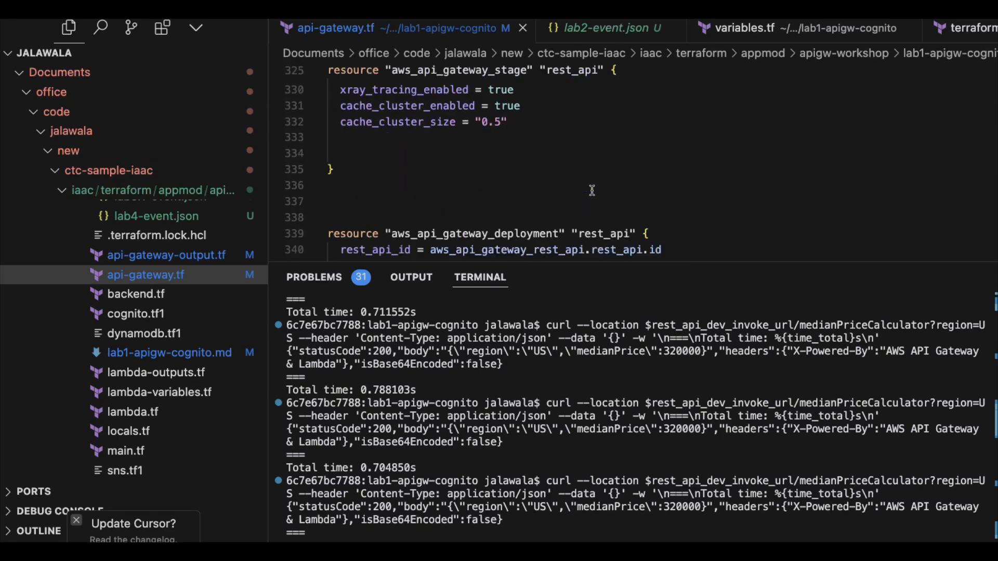
pyautogui.scroll(-1, 591, 191)
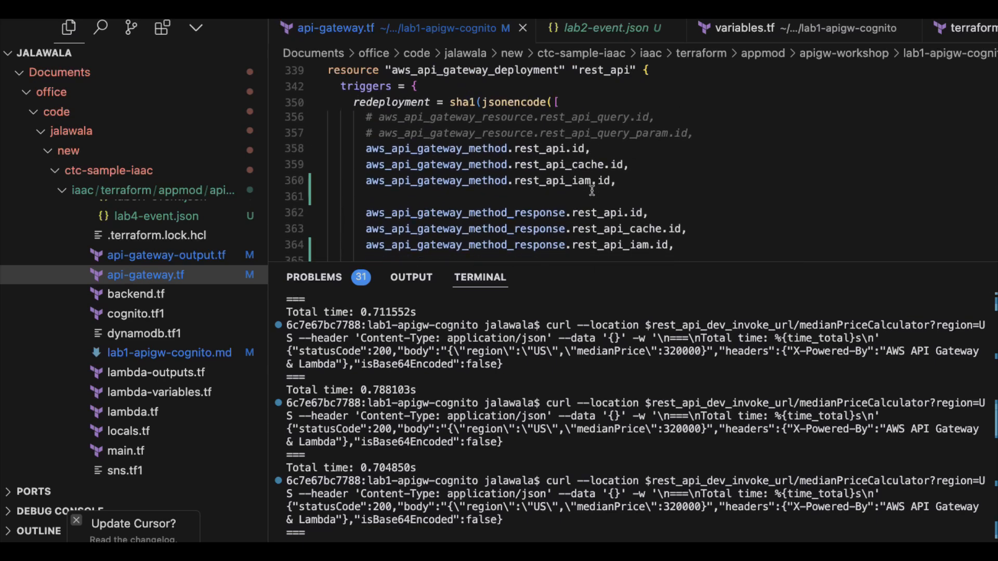
pyautogui.scroll(-4, 591, 190)
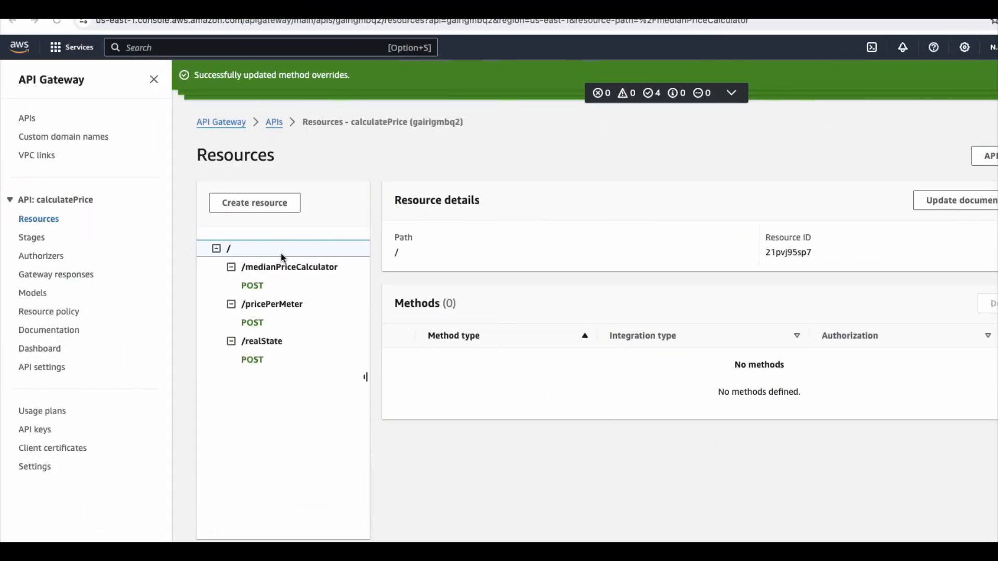
# In the AWS API Gateway console, open the POST method of /medianPriceCalculator and inspect its method request settings and query string parameters
pyautogui.click(299, 274)
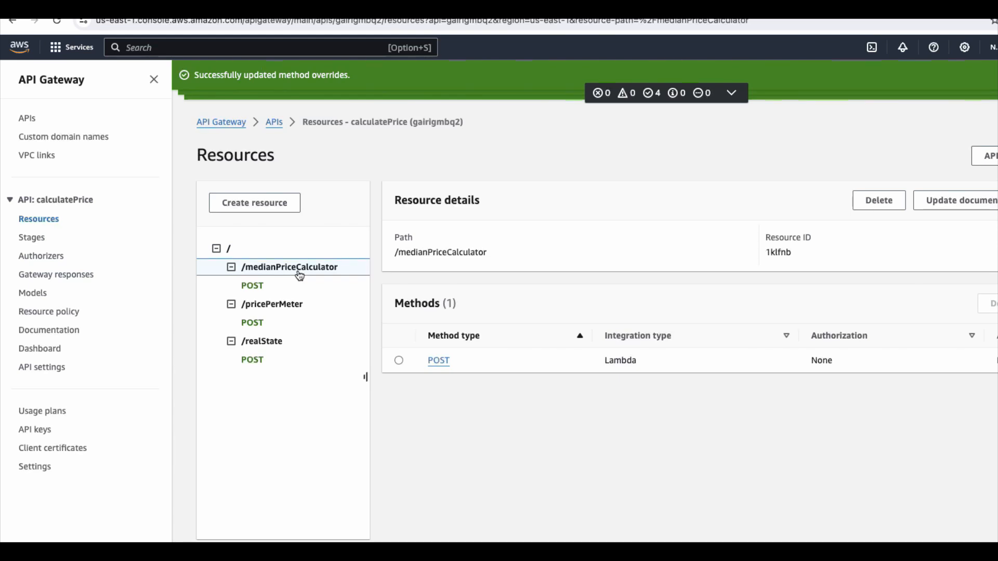
pyautogui.click(443, 363)
pyautogui.scroll(-5, 446, 366)
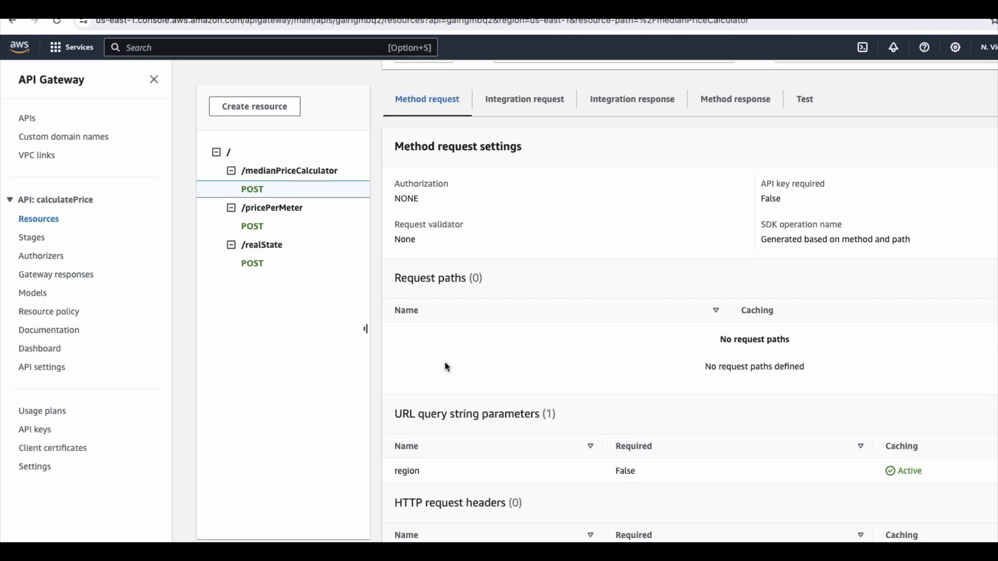
pyautogui.scroll(-5, 434, 244)
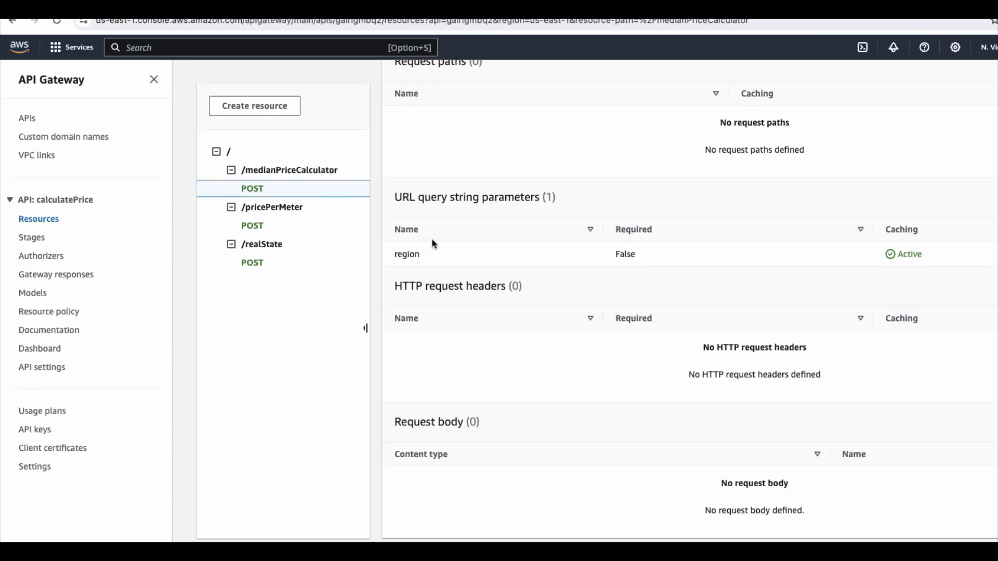
# Inspect the POST method's integration request settings and expand its application/json mapping template to read the region mapping
pyautogui.scroll(5, 433, 242)
pyautogui.click(514, 125)
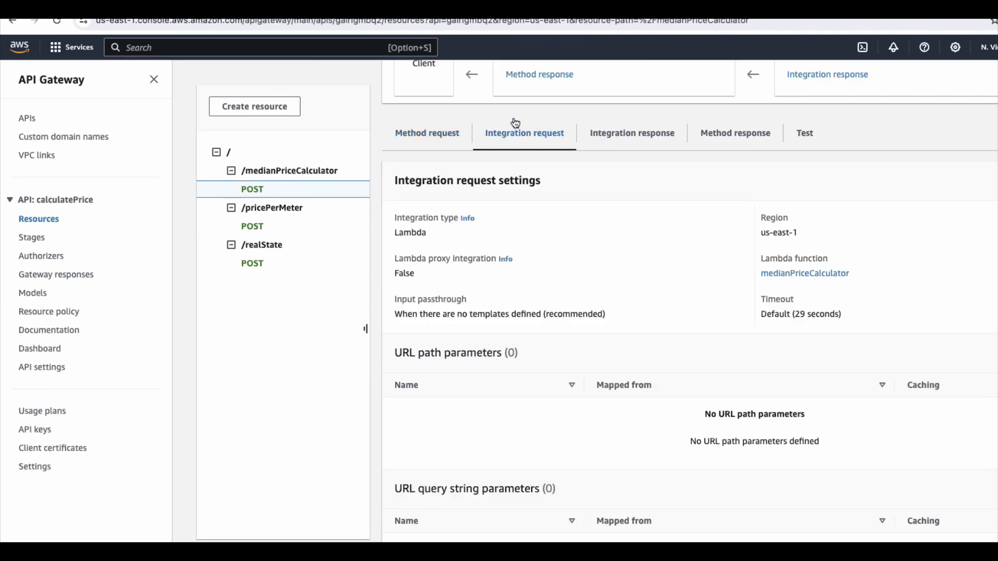
pyautogui.scroll(-6, 512, 252)
pyautogui.click(413, 511)
pyautogui.scroll(-1, 413, 513)
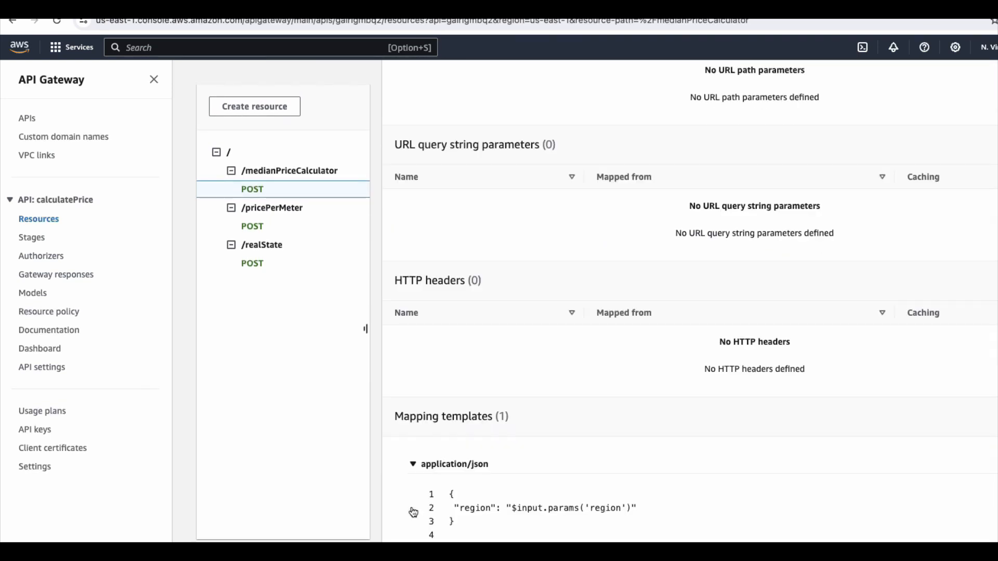
pyautogui.scroll(-1, 413, 512)
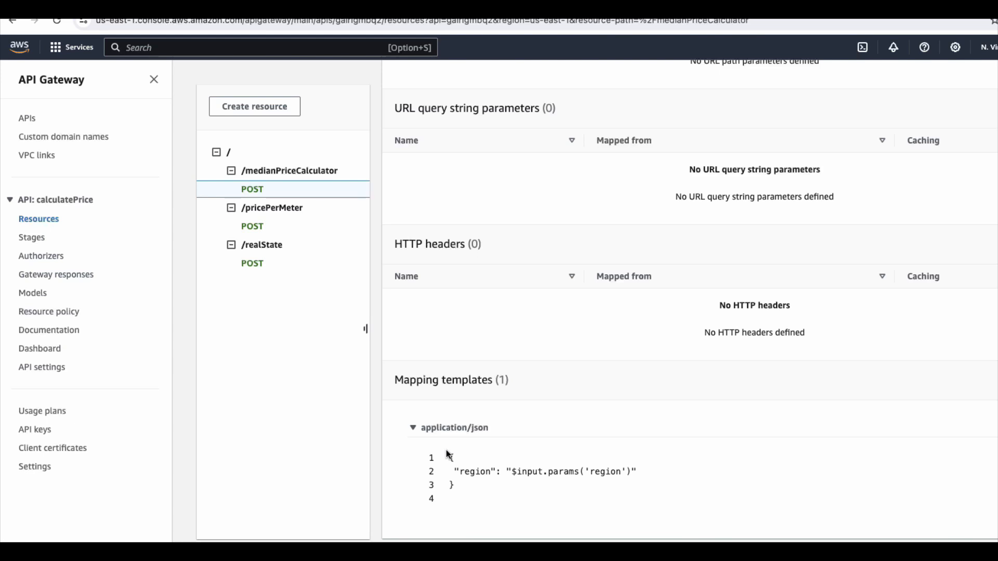
pyautogui.moveTo(448, 455); pyautogui.dragTo(470, 503)
pyautogui.scroll(4, 503, 416)
pyautogui.scroll(5, 506, 419)
pyautogui.scroll(-3, 570, 399)
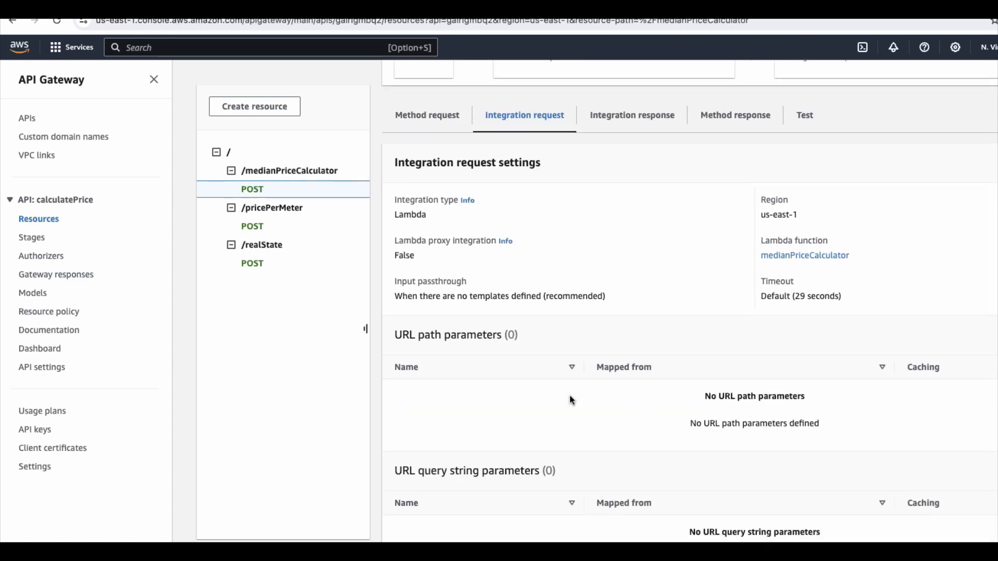
# Return to the POST method's method request settings and check the caching status of the region query string parameter
pyautogui.scroll(2, 570, 399)
pyautogui.click(434, 124)
pyautogui.scroll(-1, 554, 250)
pyautogui.scroll(-2, 763, 326)
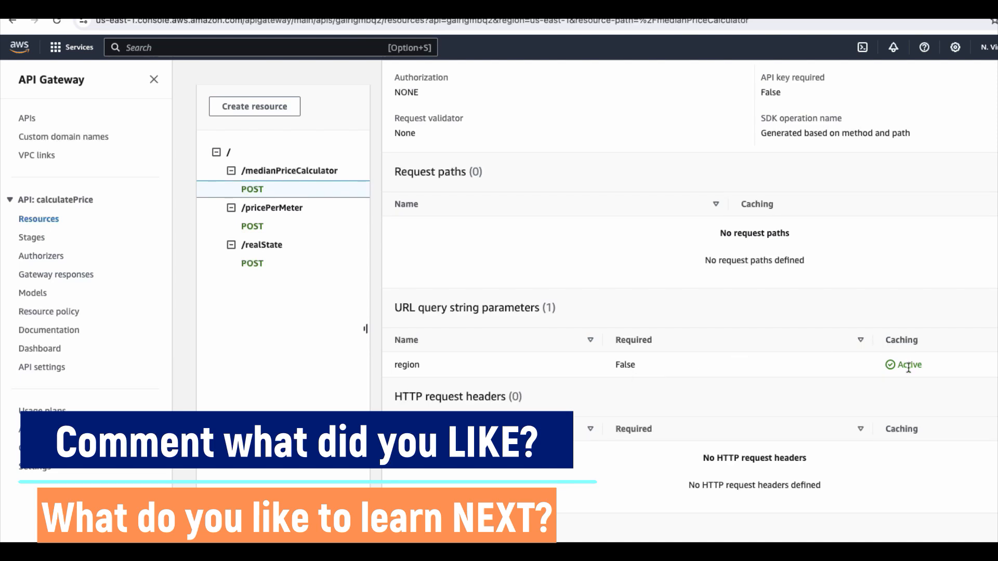
pyautogui.scroll(5, 909, 371)
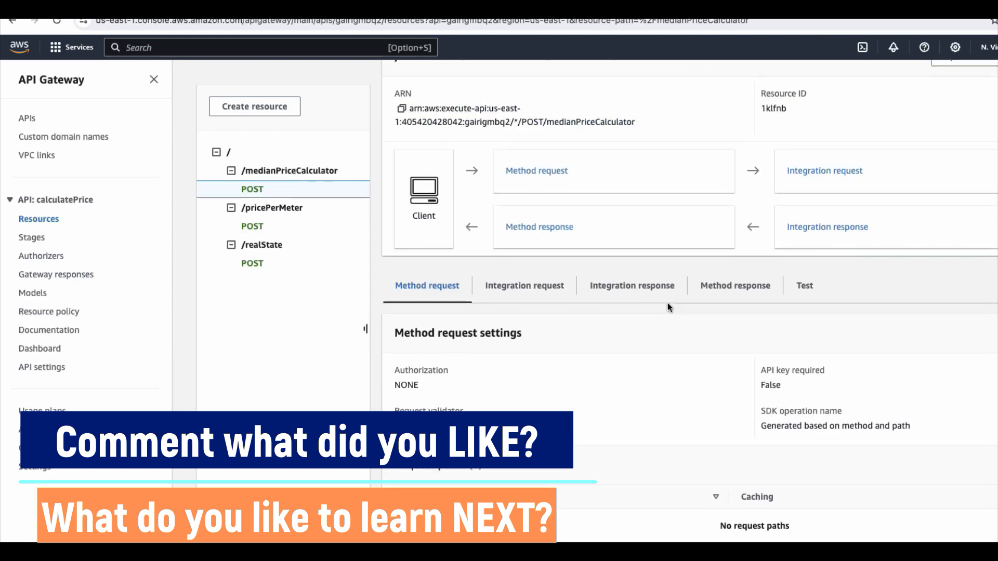
pyautogui.scroll(-7, 675, 359)
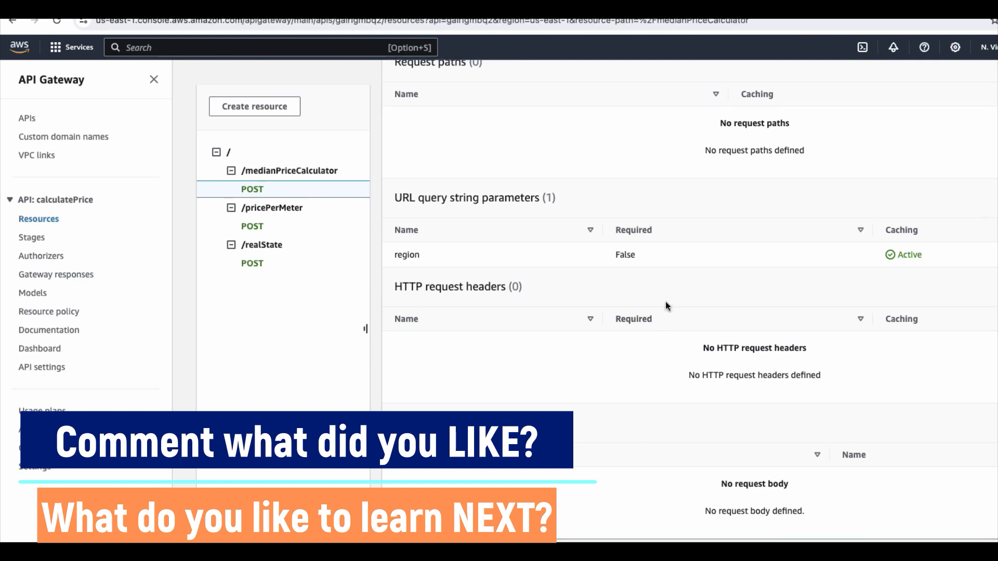
pyautogui.scroll(6, 668, 300)
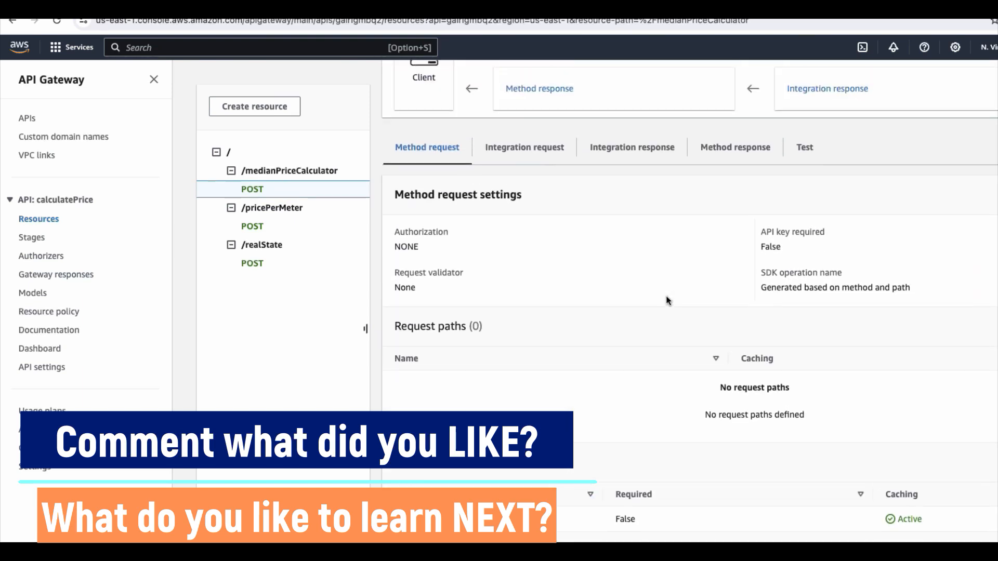
# Inspect the POST method's integration response settings and expand its application/json mapping template
pyautogui.click(544, 166)
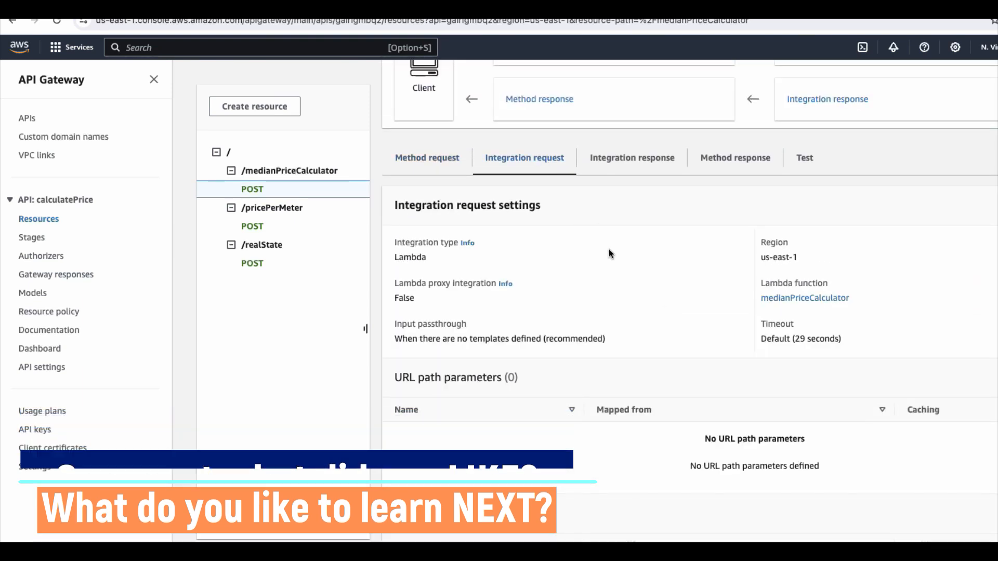
pyautogui.click(632, 162)
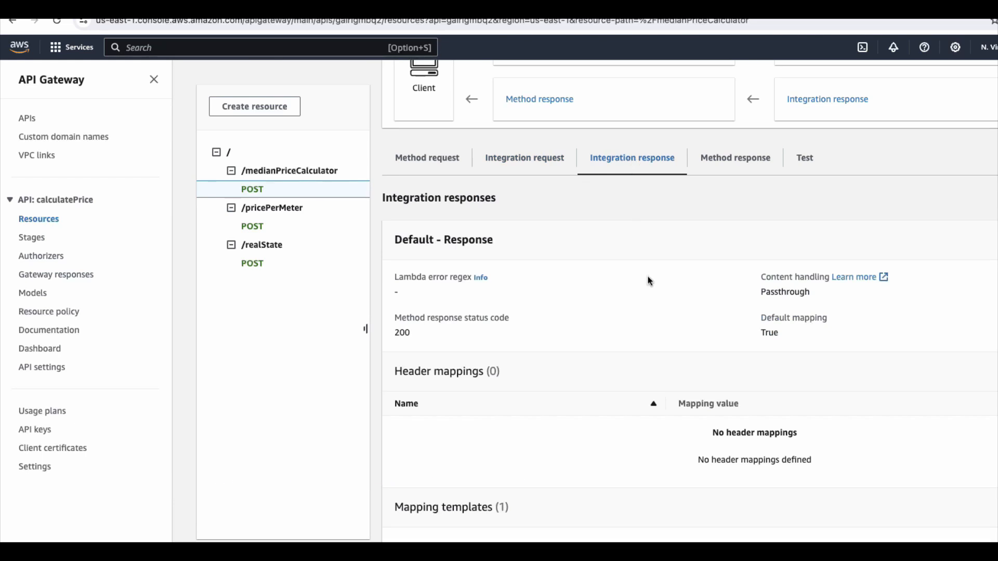
pyautogui.scroll(-1, 649, 279)
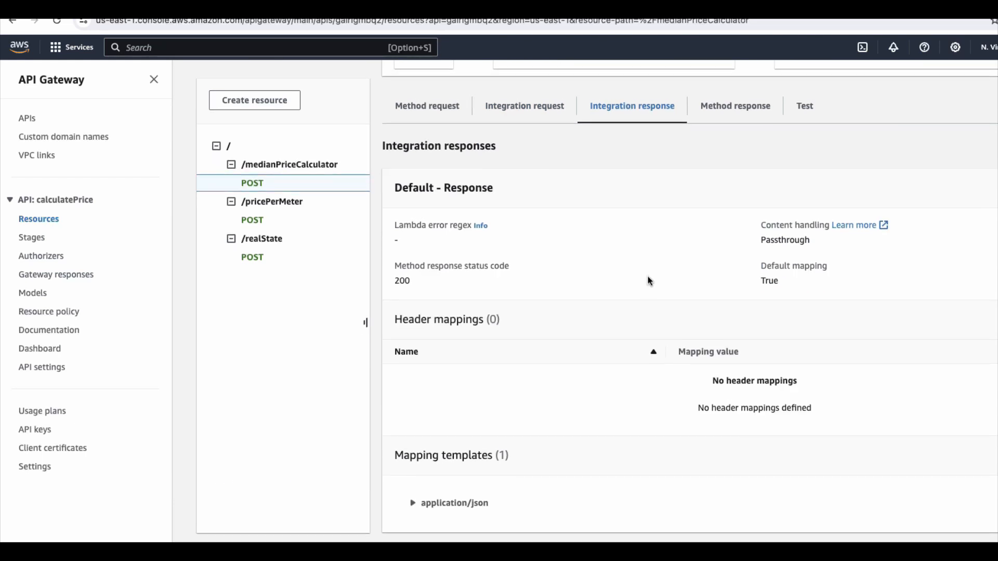
pyautogui.click(413, 507)
pyautogui.scroll(4, 413, 504)
pyautogui.scroll(3, 415, 504)
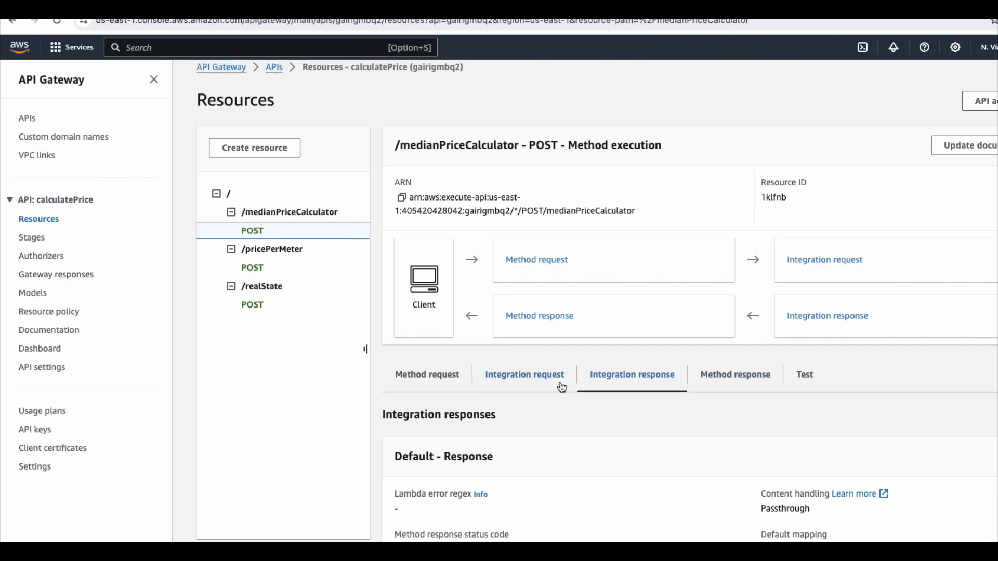
# Return to the integration request settings and open the linked medianPriceCalculator Lambda function in a new browser tab
pyautogui.click(530, 377)
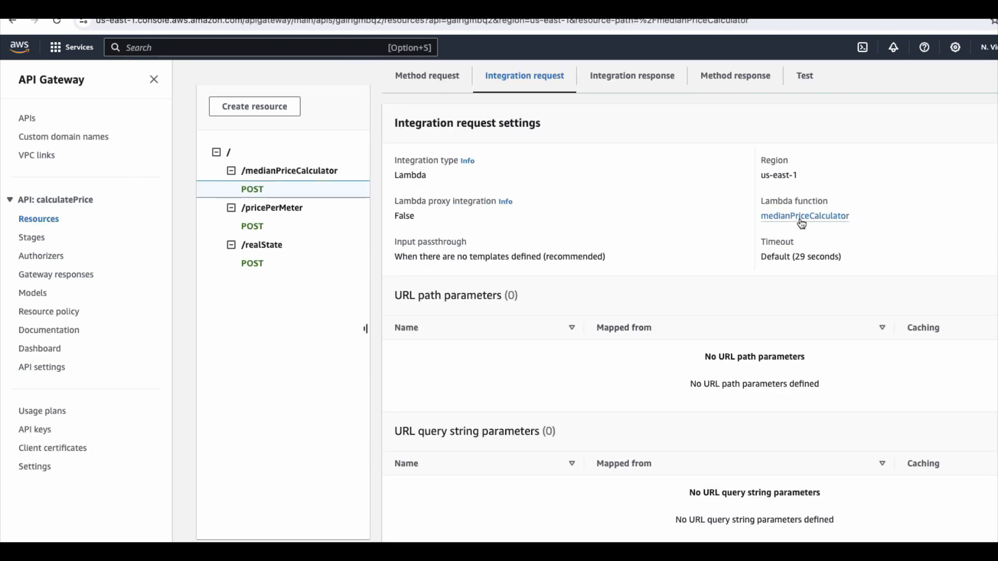
pyautogui.rightClick(803, 216)
pyautogui.click(814, 225)
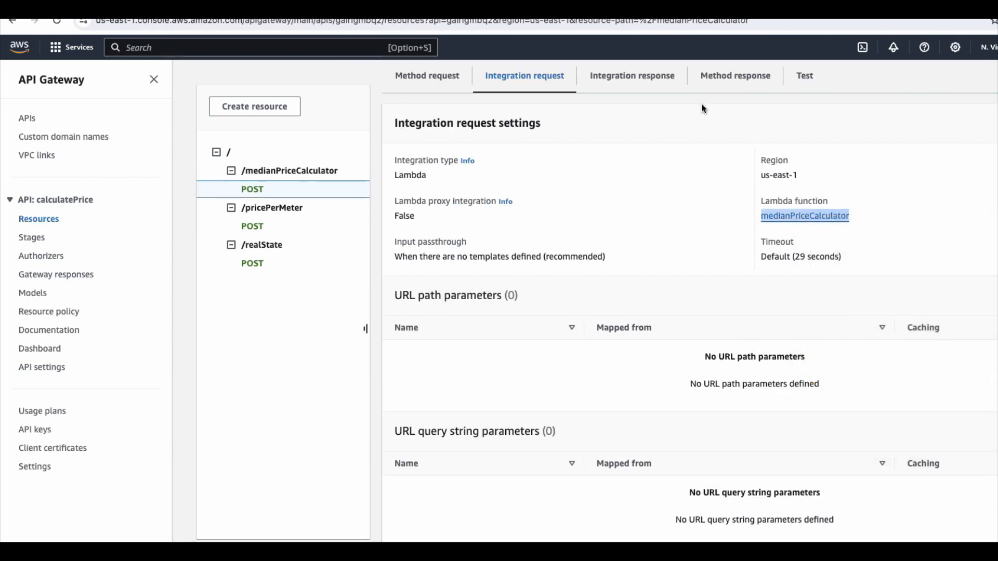
pyautogui.hotkey('ctrl', 'Tab')
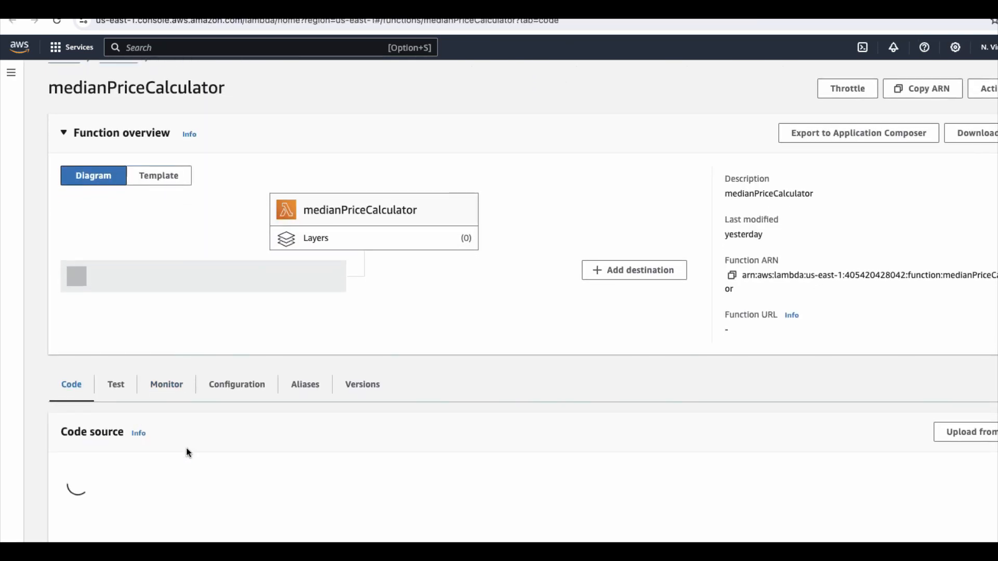
# Review the medianPriceCalculator function's index.js code, including the region handling, median prices and response object
pyautogui.scroll(-3, 187, 450)
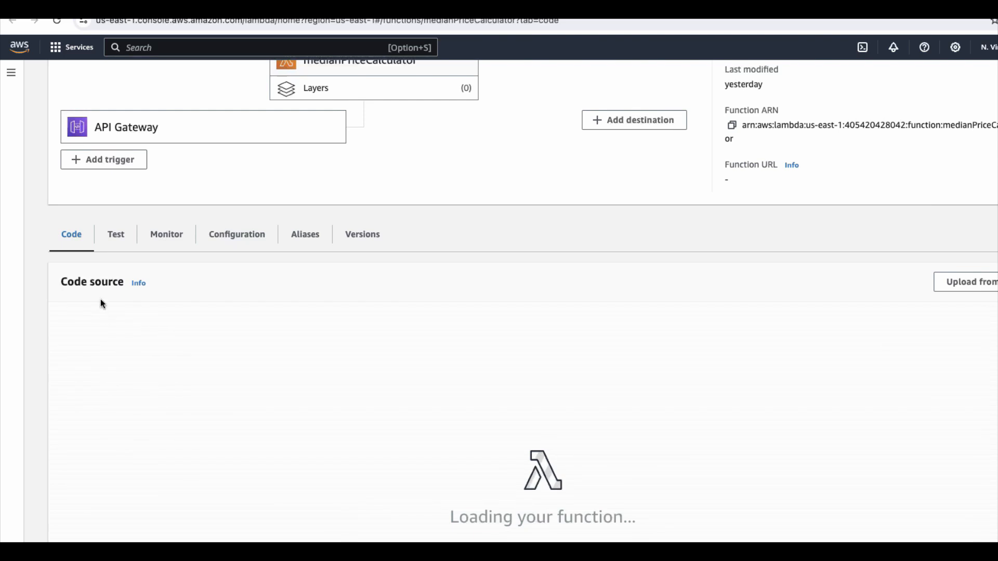
pyautogui.click(127, 374)
pyautogui.click(317, 414)
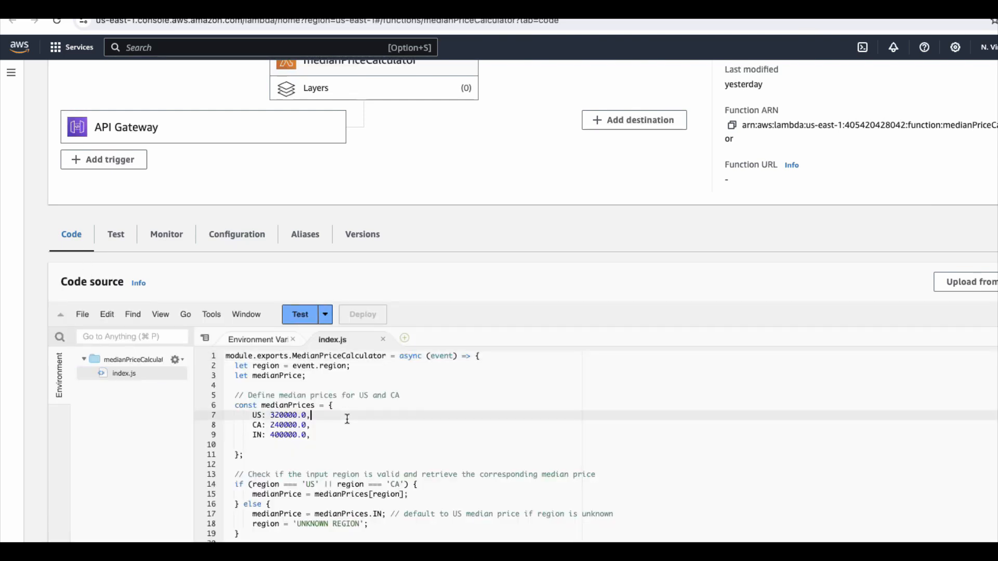
pyautogui.scroll(-2, 347, 418)
pyautogui.scroll(2, 347, 419)
pyautogui.scroll(-5, 424, 308)
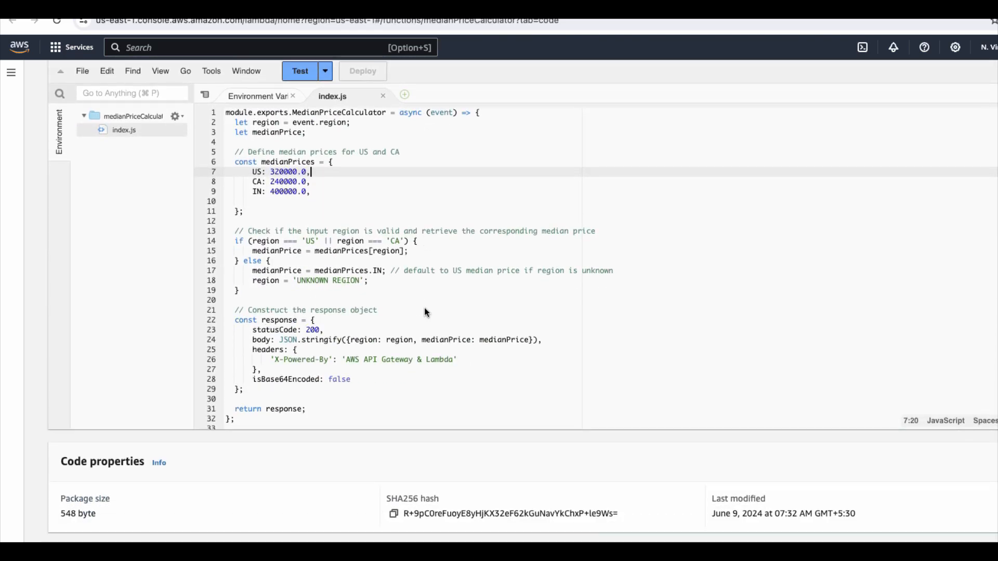
pyautogui.scroll(6, 424, 308)
pyautogui.scroll(1, 424, 312)
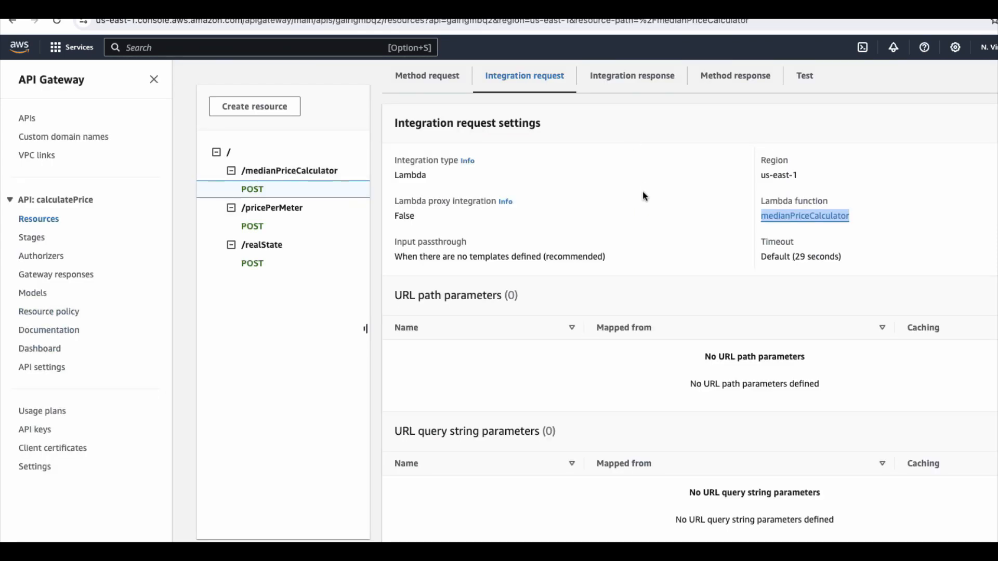
# Back in API Gateway, inspect the method response settings of the /medianPriceCalculator POST method
pyautogui.click(916, 551)
pyautogui.click(724, 77)
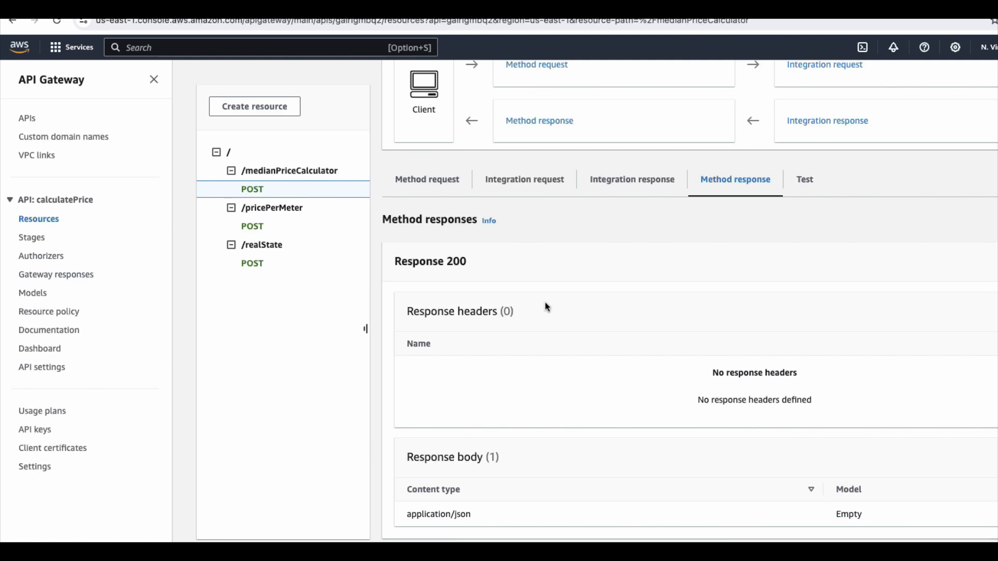
pyautogui.scroll(2, 545, 307)
pyautogui.scroll(2, 545, 307)
pyautogui.scroll(-5, 545, 306)
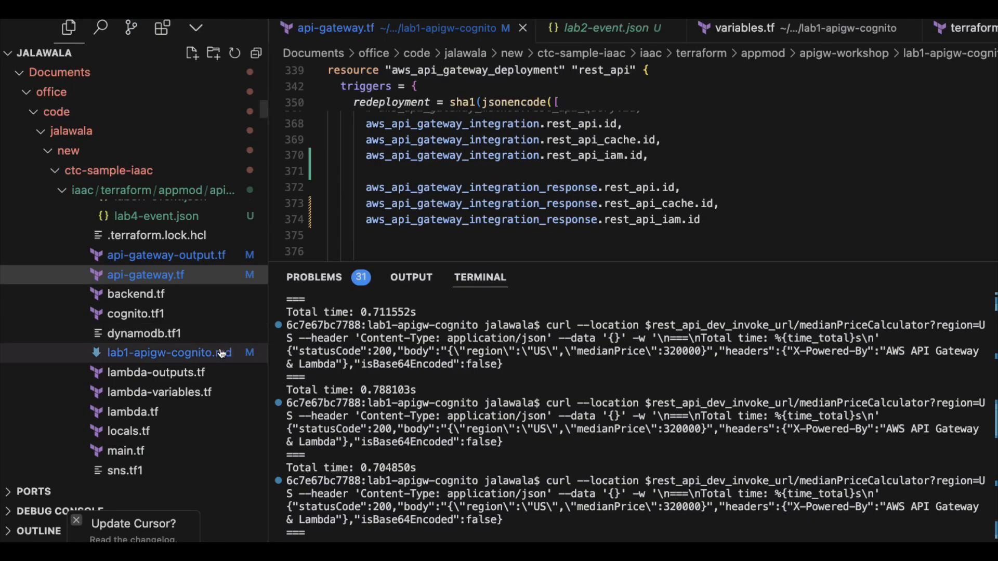
# In the Cursor code editor, open lab1-apigw-cognito.md and review the Lab5 Message Caching curl command for /medianPriceCalculator
pyautogui.click(218, 356)
pyautogui.scroll(3, 442, 180)
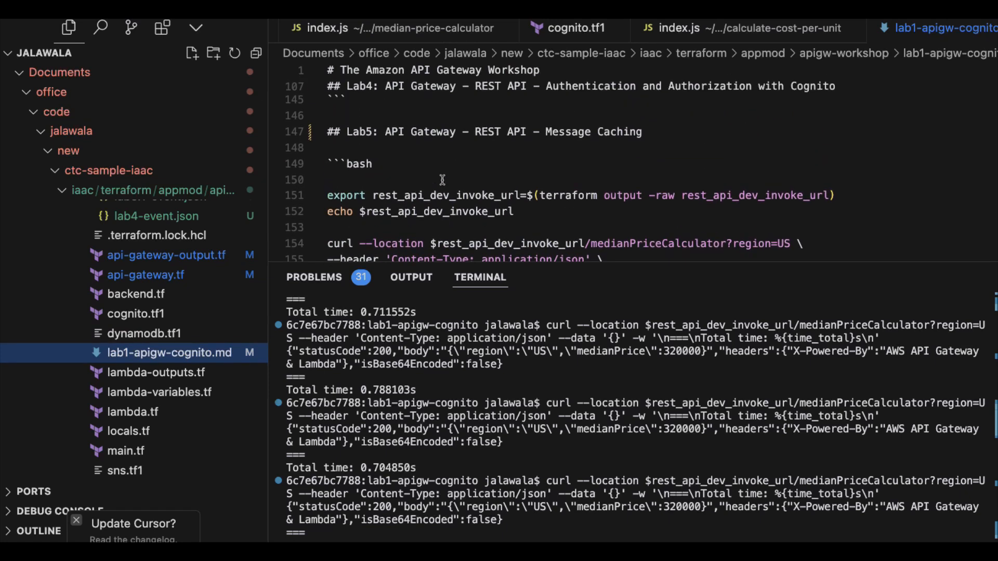
pyautogui.scroll(-2, 442, 180)
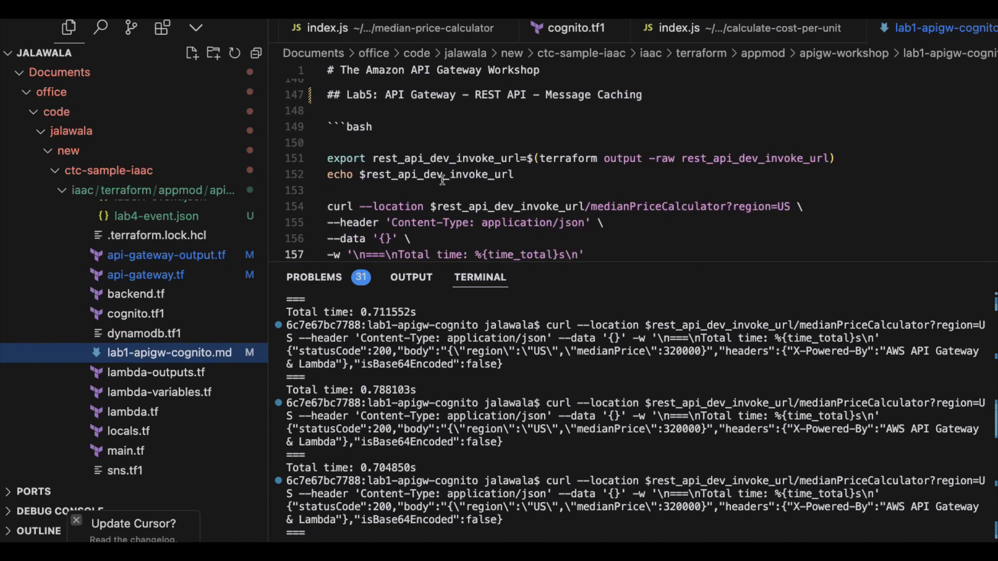
pyautogui.doubleClick(496, 206)
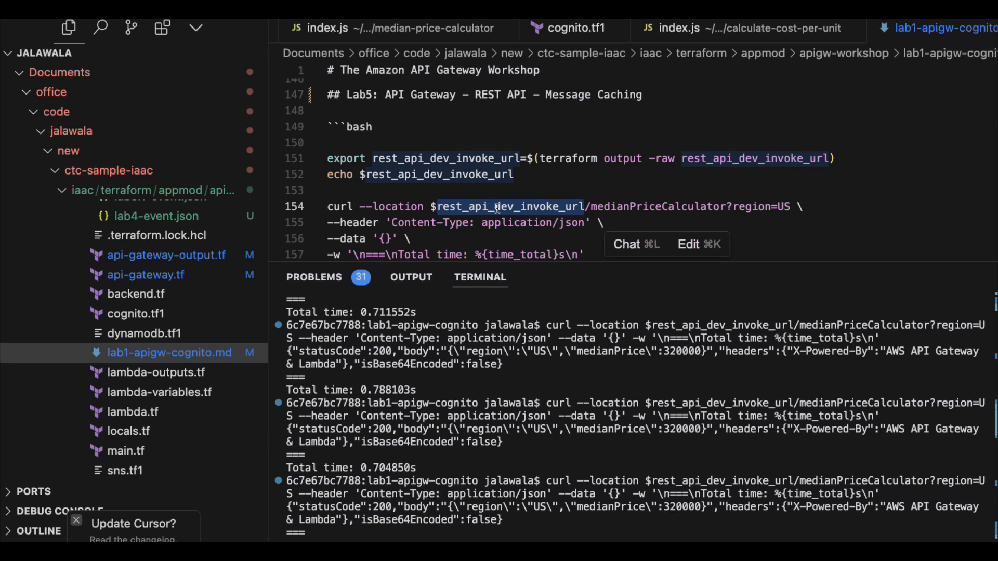
pyautogui.scroll(-2, 497, 207)
pyautogui.click(655, 164)
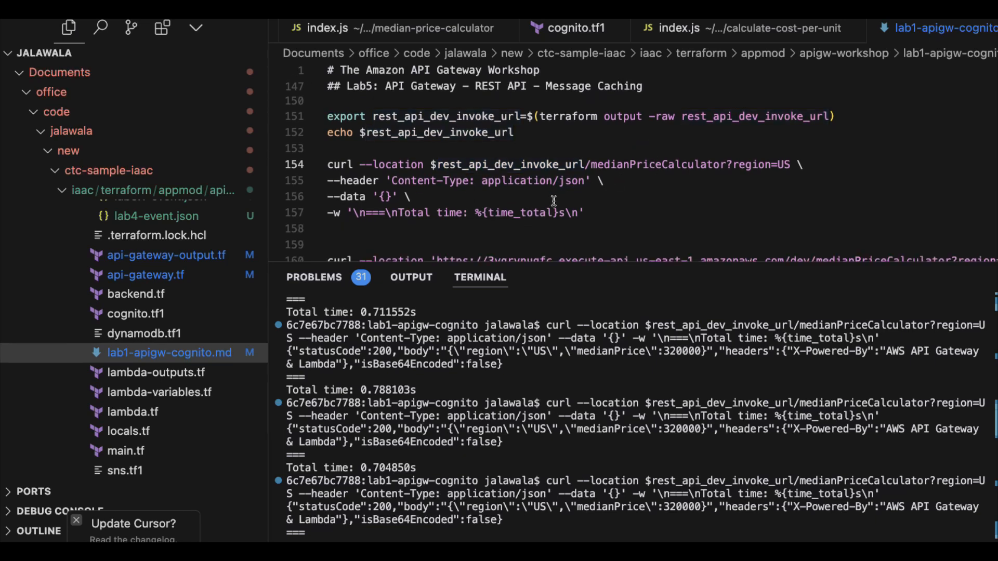
pyautogui.scroll(-1, 555, 200)
# Compare the total response times of the consecutive /medianPriceCalculator curl calls in the terminal output
pyautogui.scroll(4, 567, 397)
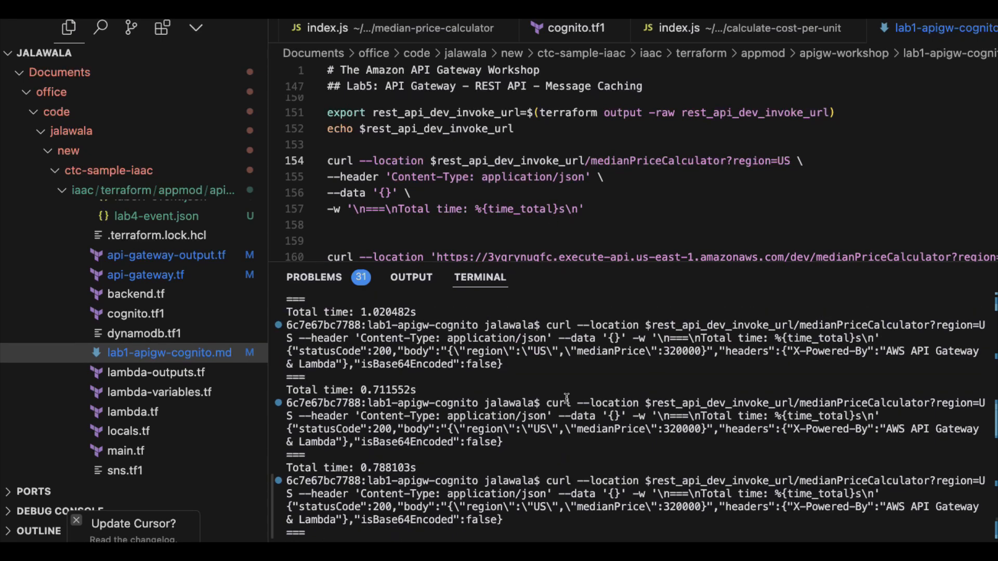
pyautogui.scroll(1, 567, 398)
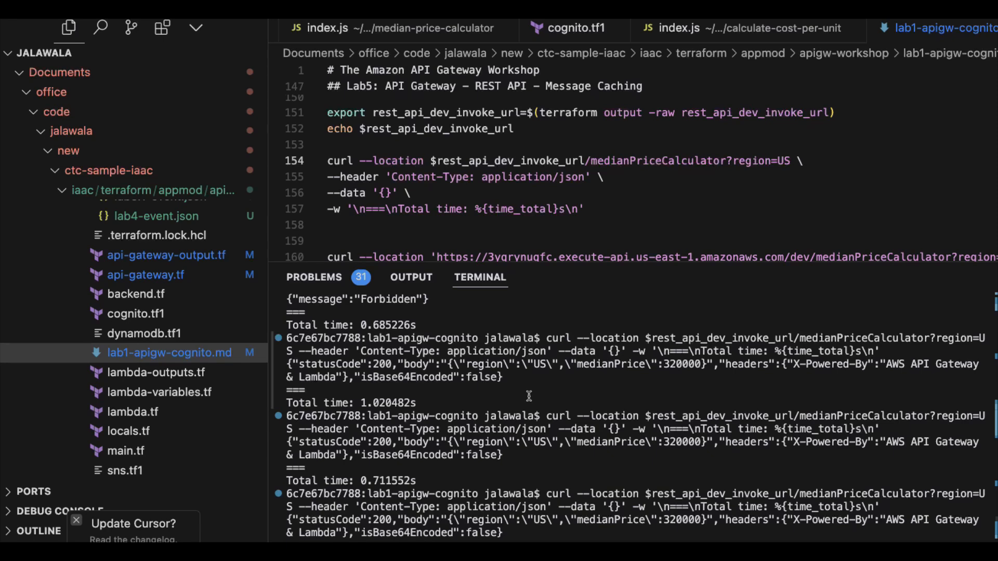
pyautogui.moveTo(361, 402); pyautogui.dragTo(399, 402)
pyautogui.scroll(-1, 466, 394)
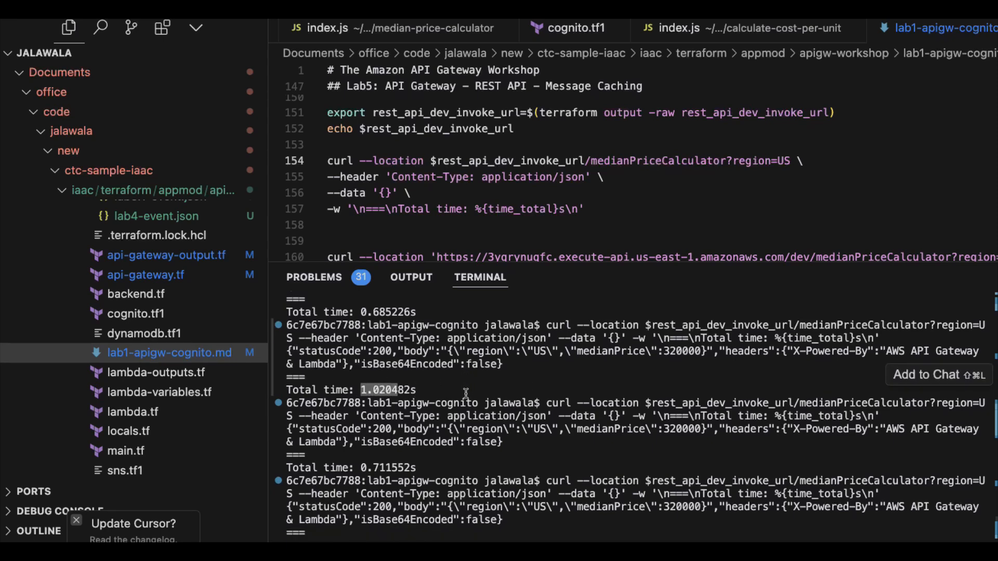
pyautogui.scroll(-2, 465, 393)
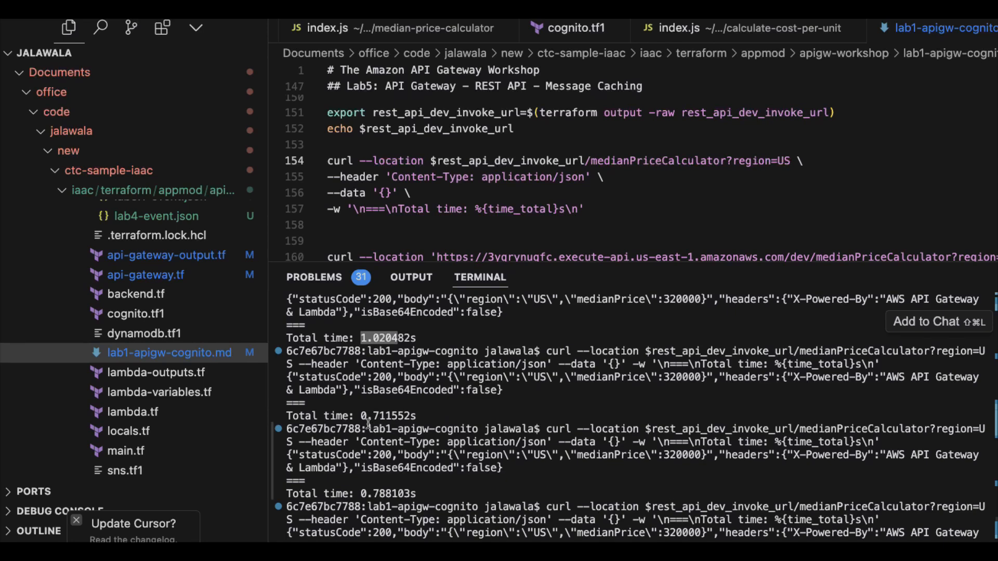
pyautogui.moveTo(361, 416); pyautogui.dragTo(383, 418)
pyautogui.scroll(-1, 383, 418)
pyautogui.moveTo(361, 481); pyautogui.dragTo(397, 482)
pyautogui.scroll(-2, 395, 483)
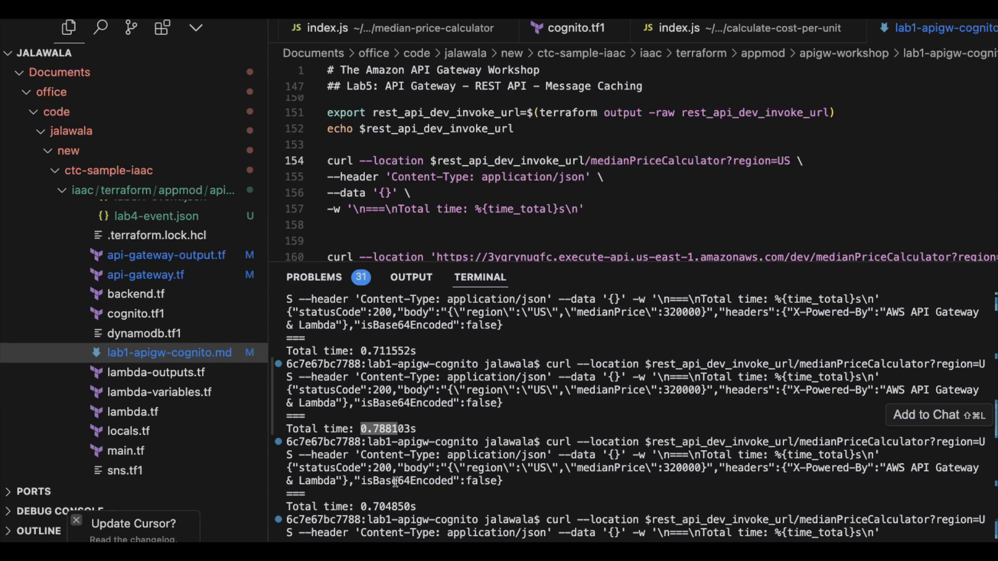
pyautogui.scroll(-2, 394, 483)
pyautogui.scroll(-1, 394, 482)
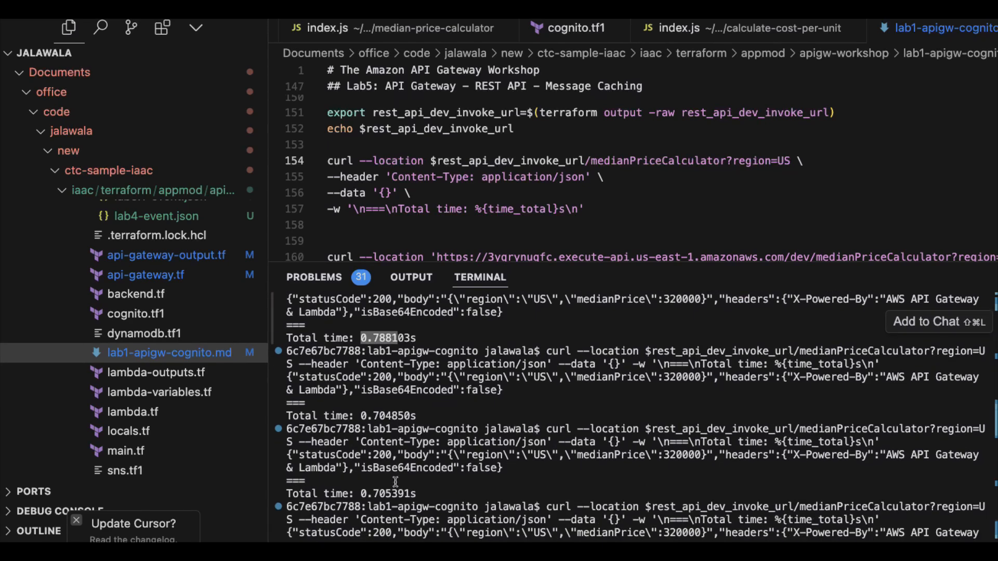
pyautogui.scroll(5, 432, 467)
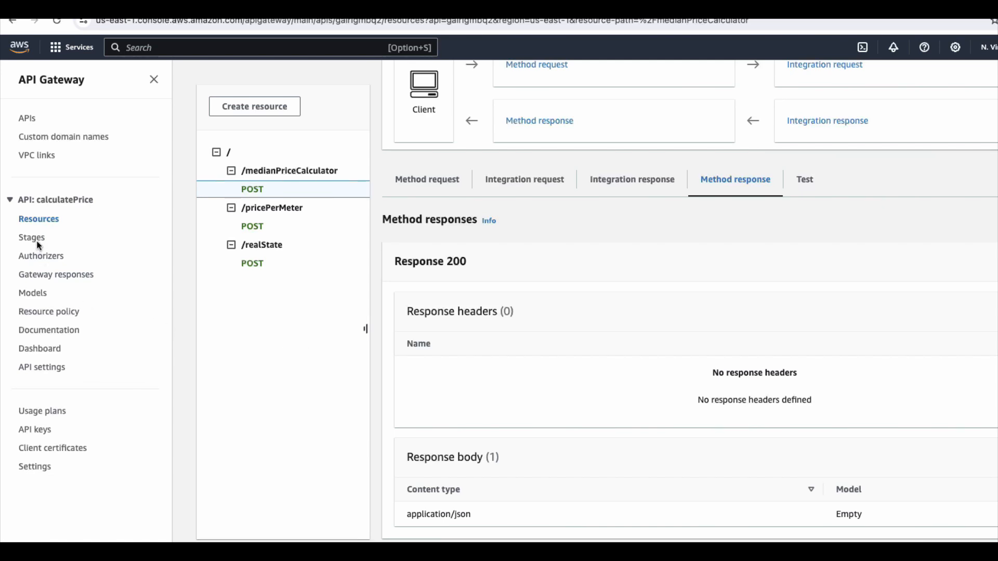
# In the API Gateway console, open the calculatePrice stages and check the dev stage's cache cluster, method-level caching and logging settings
pyautogui.click(34, 238)
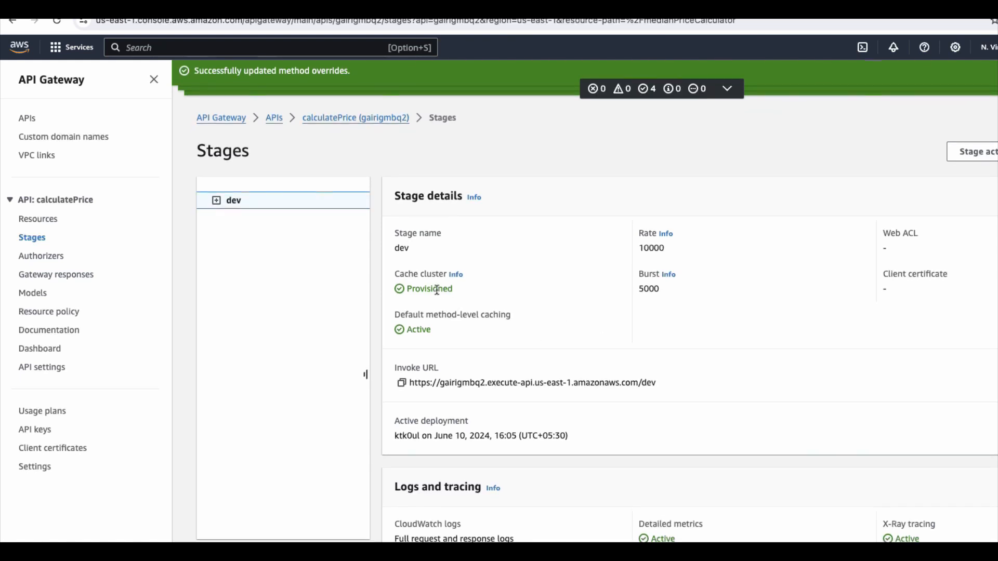
pyautogui.moveTo(408, 274); pyautogui.dragTo(454, 306)
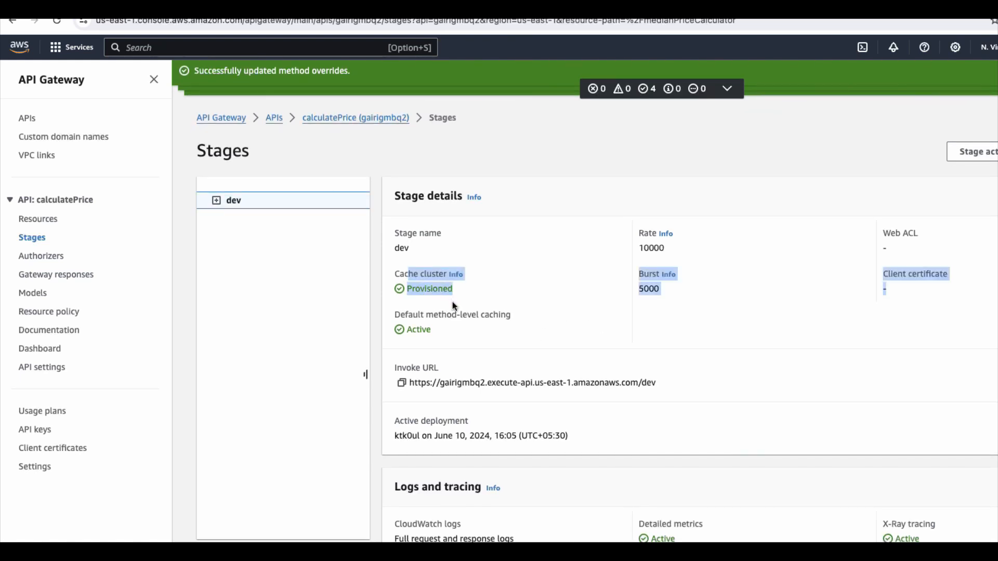
pyautogui.click(596, 334)
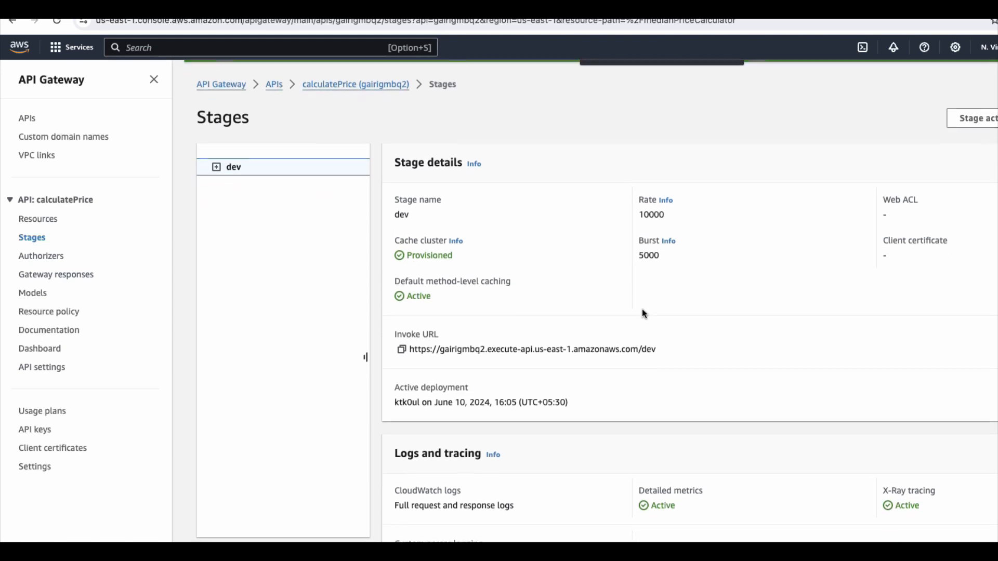
pyautogui.scroll(-5, 546, 311)
pyautogui.scroll(-2, 546, 311)
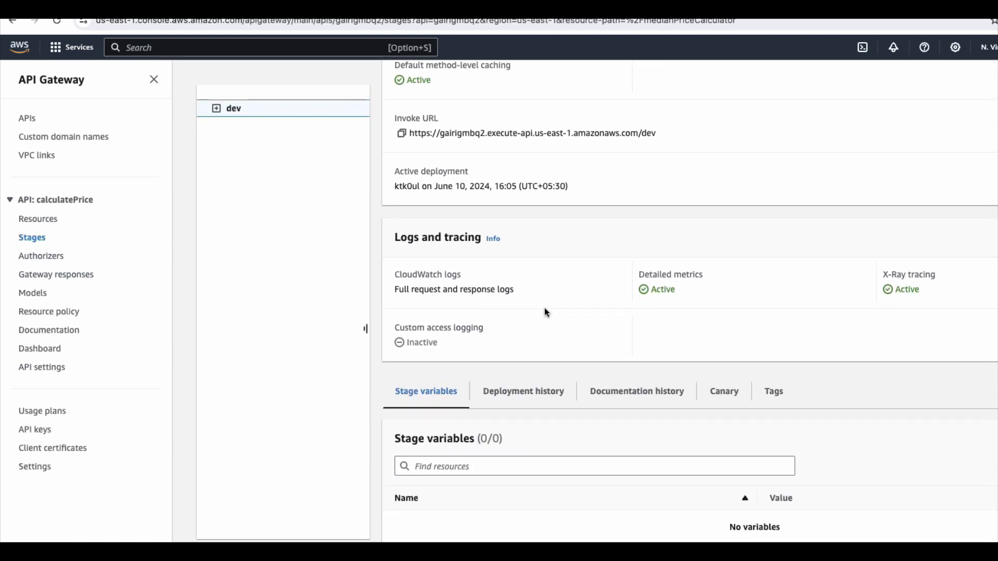
pyautogui.scroll(1, 303, 210)
pyautogui.scroll(1, 298, 205)
# Expand the dev stage down to /medianPriceCalculator and inspect its POST method overrides, including throttling and method-level caching
pyautogui.click(216, 110)
pyautogui.click(231, 128)
pyautogui.click(246, 147)
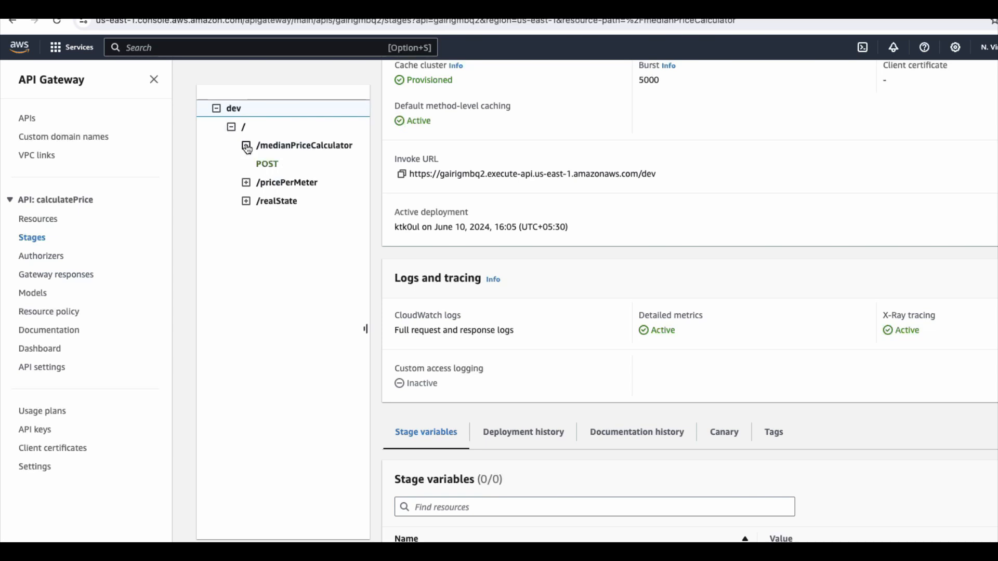
pyautogui.click(294, 147)
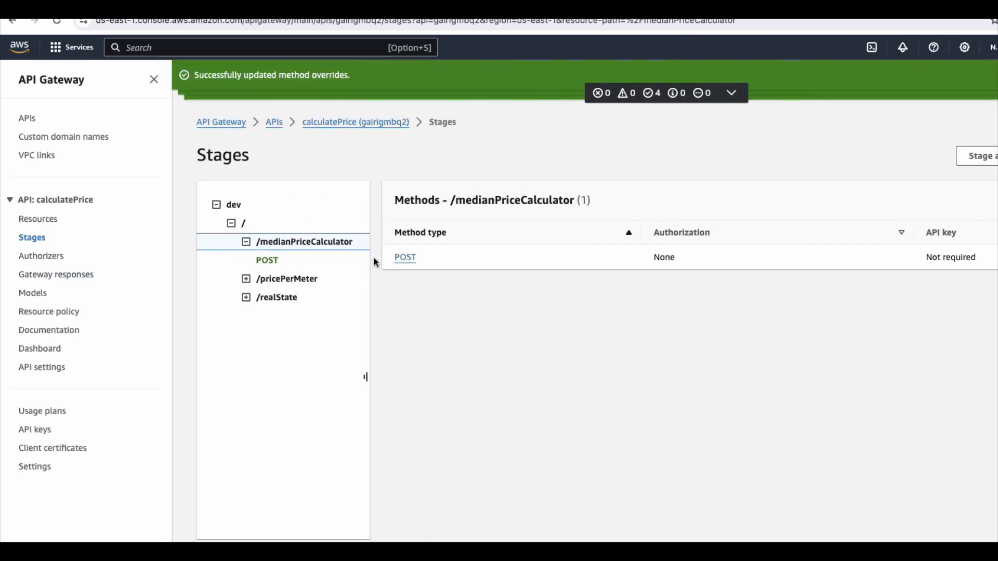
pyautogui.click(264, 264)
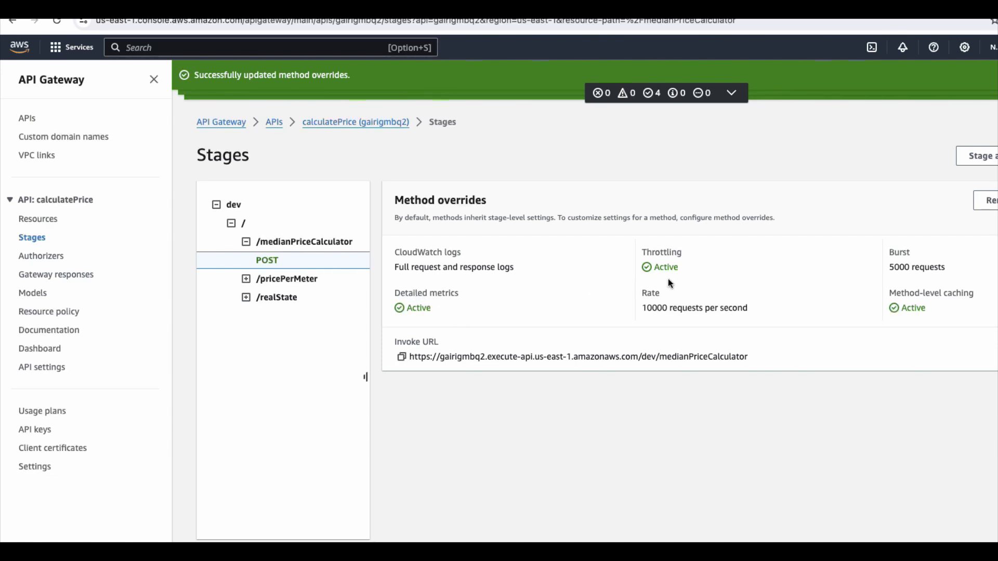
pyautogui.moveTo(642, 253); pyautogui.dragTo(657, 254)
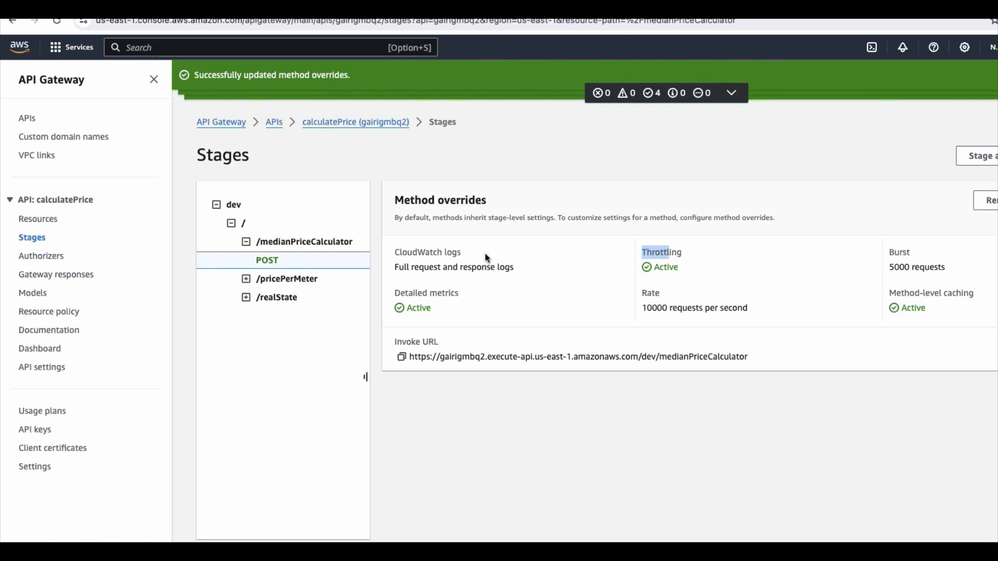
pyautogui.click(485, 294)
# Open the POST method overrides for editing, review the method cache and time-to-live settings, and save the overrides
pyautogui.click(997, 200)
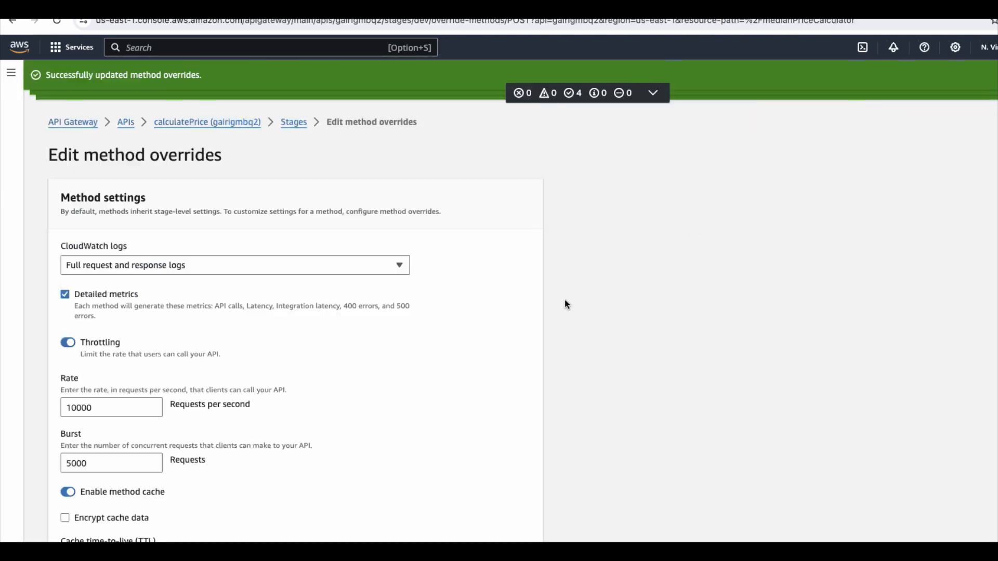
pyautogui.scroll(-5, 384, 351)
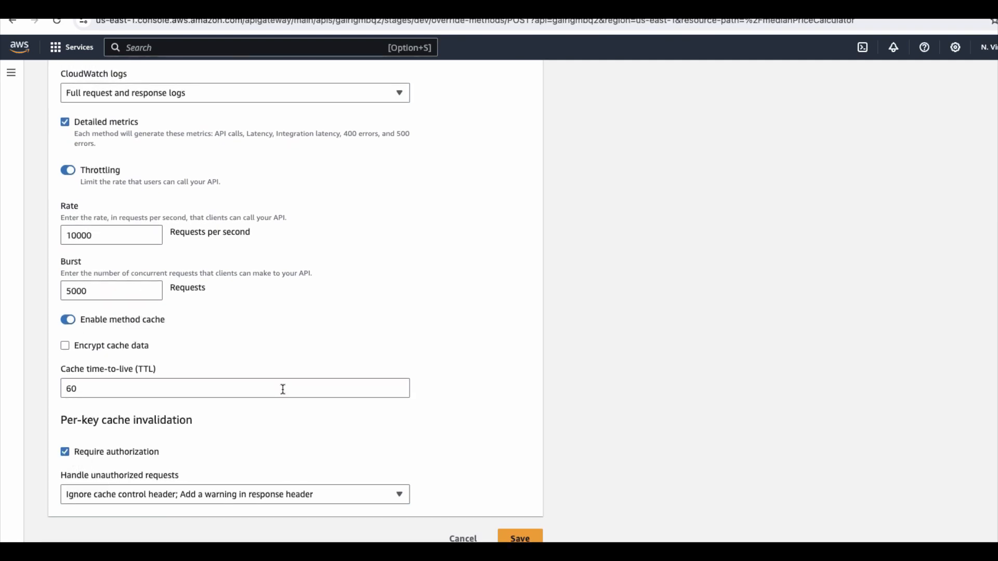
pyautogui.click(520, 539)
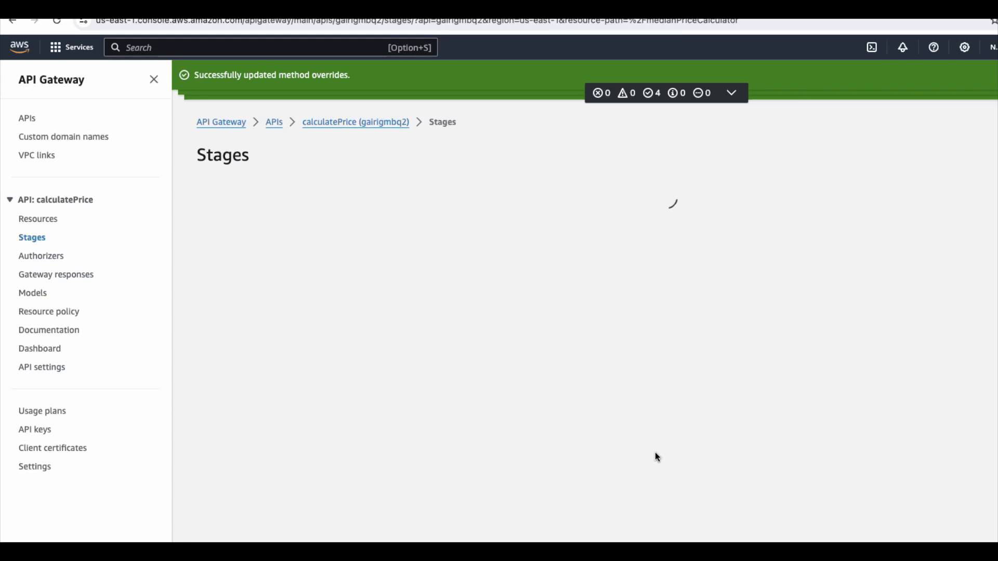